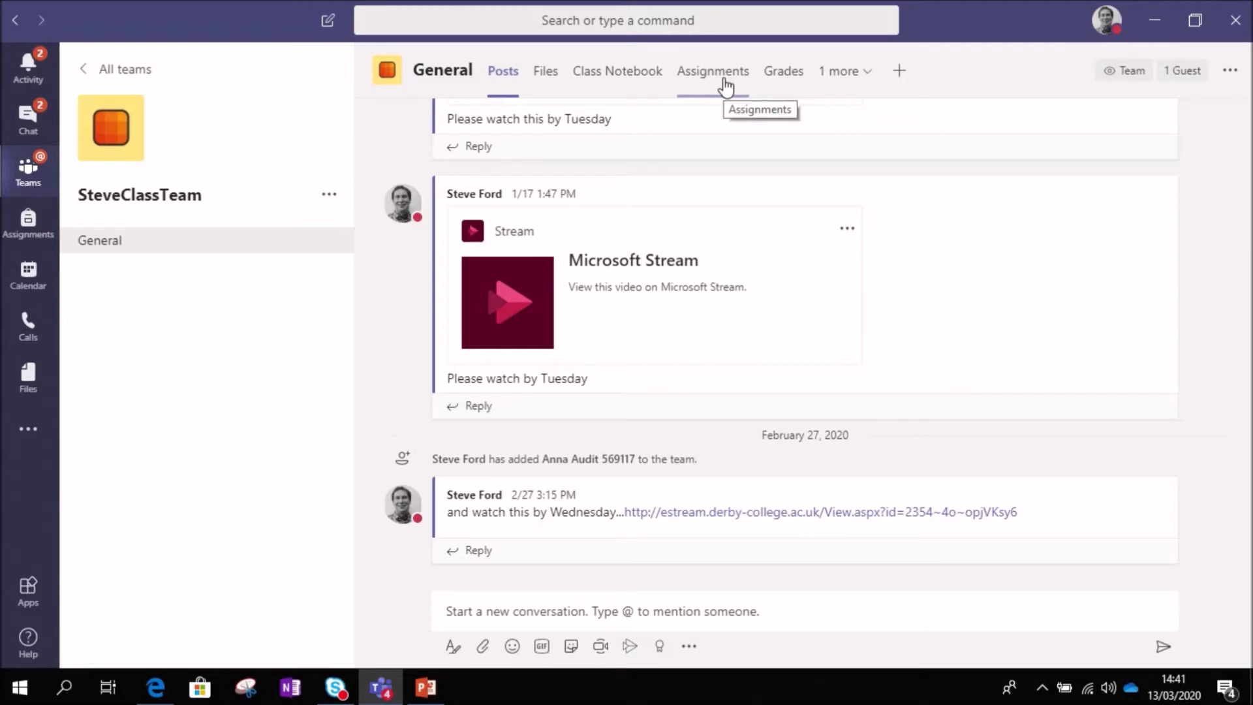
Step: Create a new assignment in SteveClassTeam's General channel and title it "Assignment1"
click(725, 85)
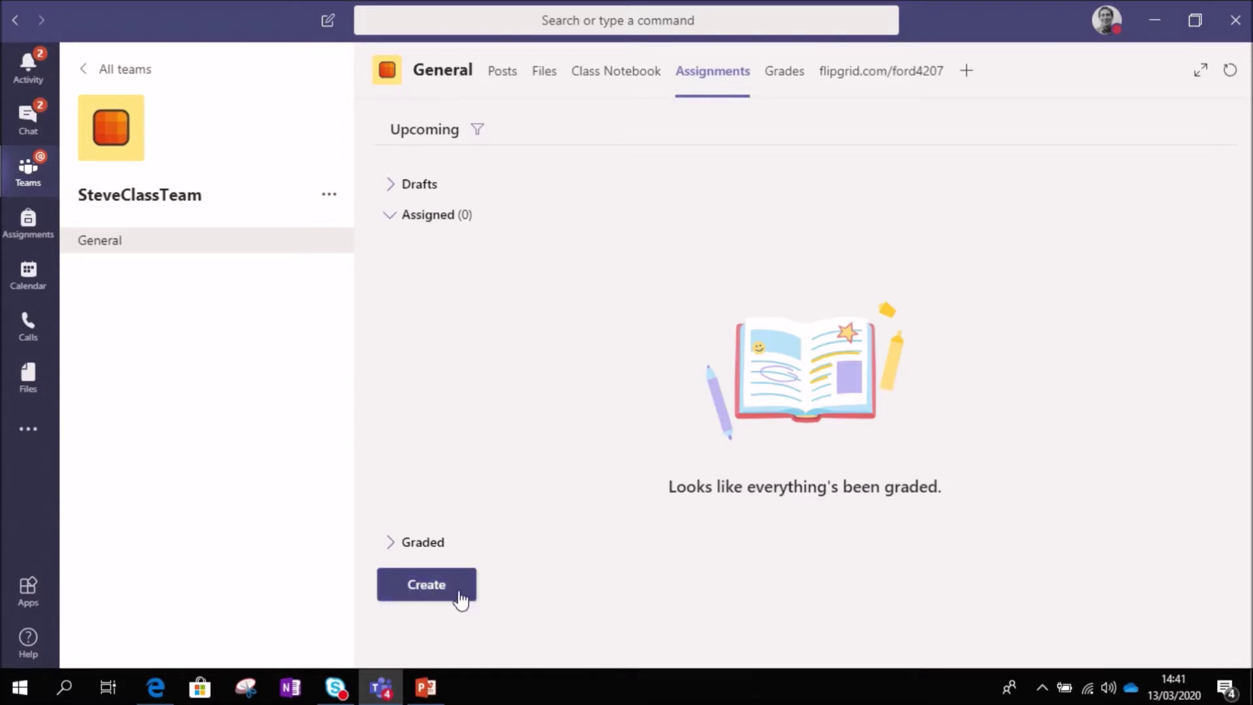
click(431, 587)
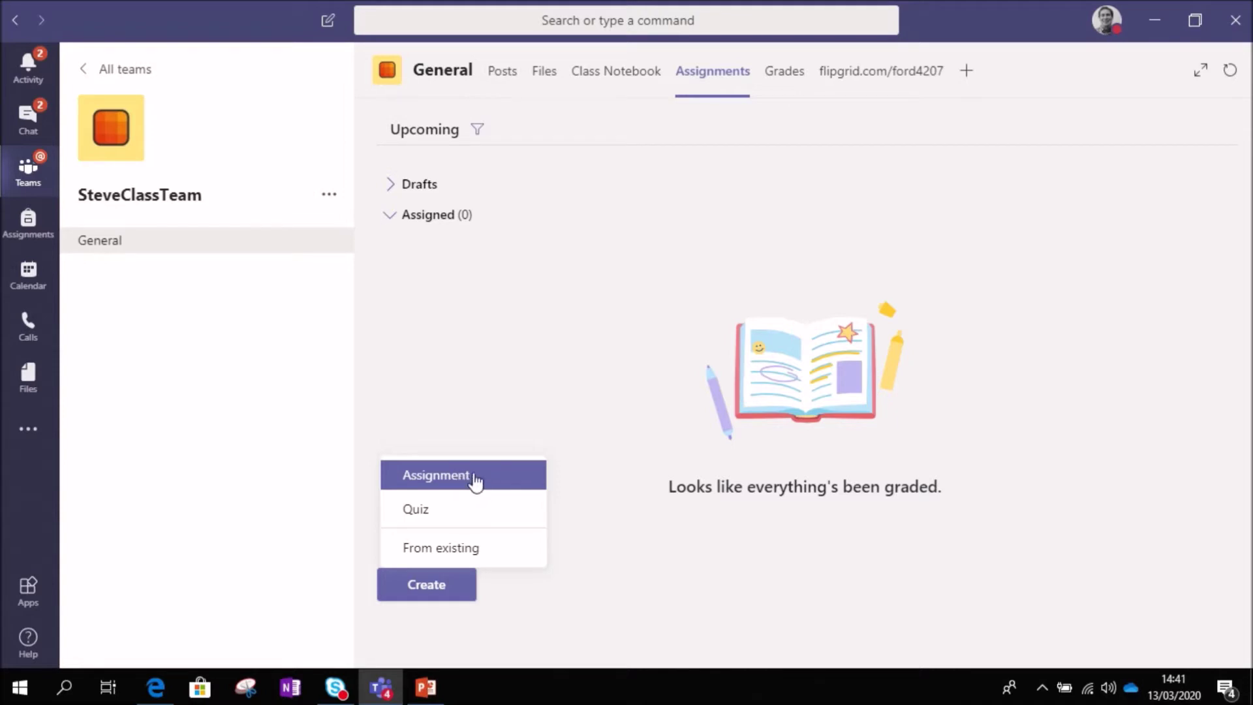
click(468, 481)
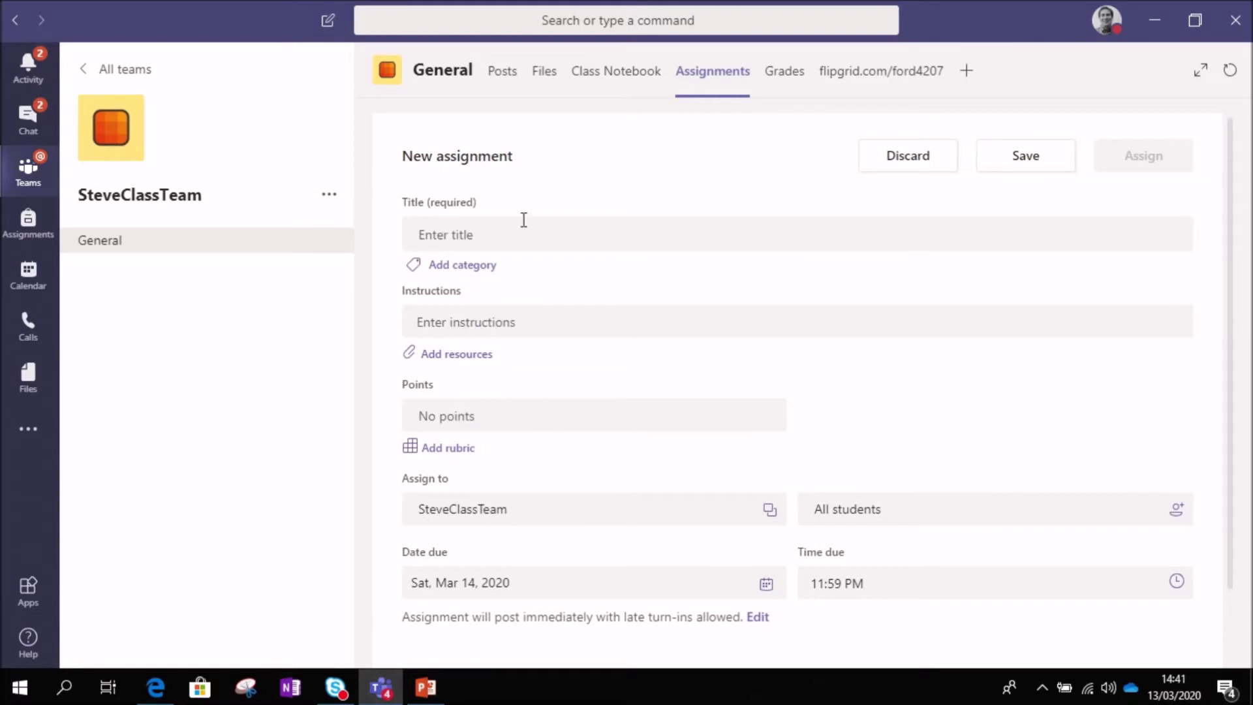
click(476, 234)
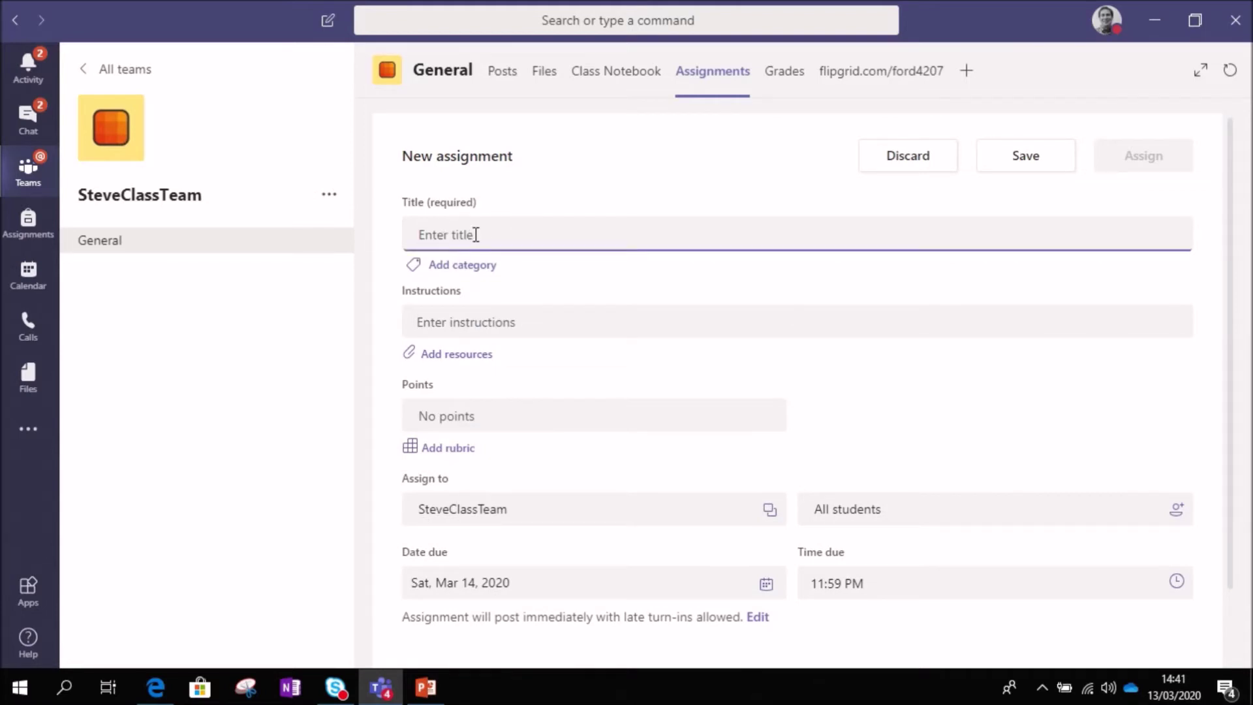
text(Assignment1)
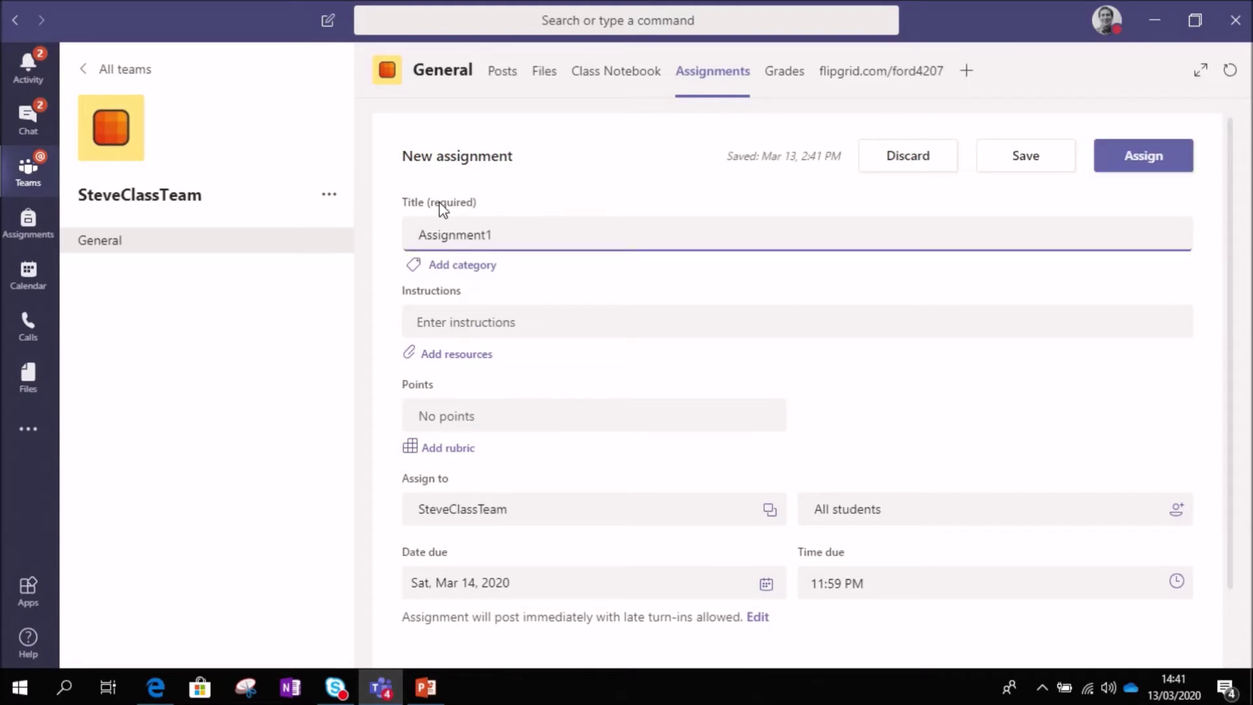
Step: Add the "End test" category to the assignment and enter the instructions "Upload your Word assignment"
click(471, 268)
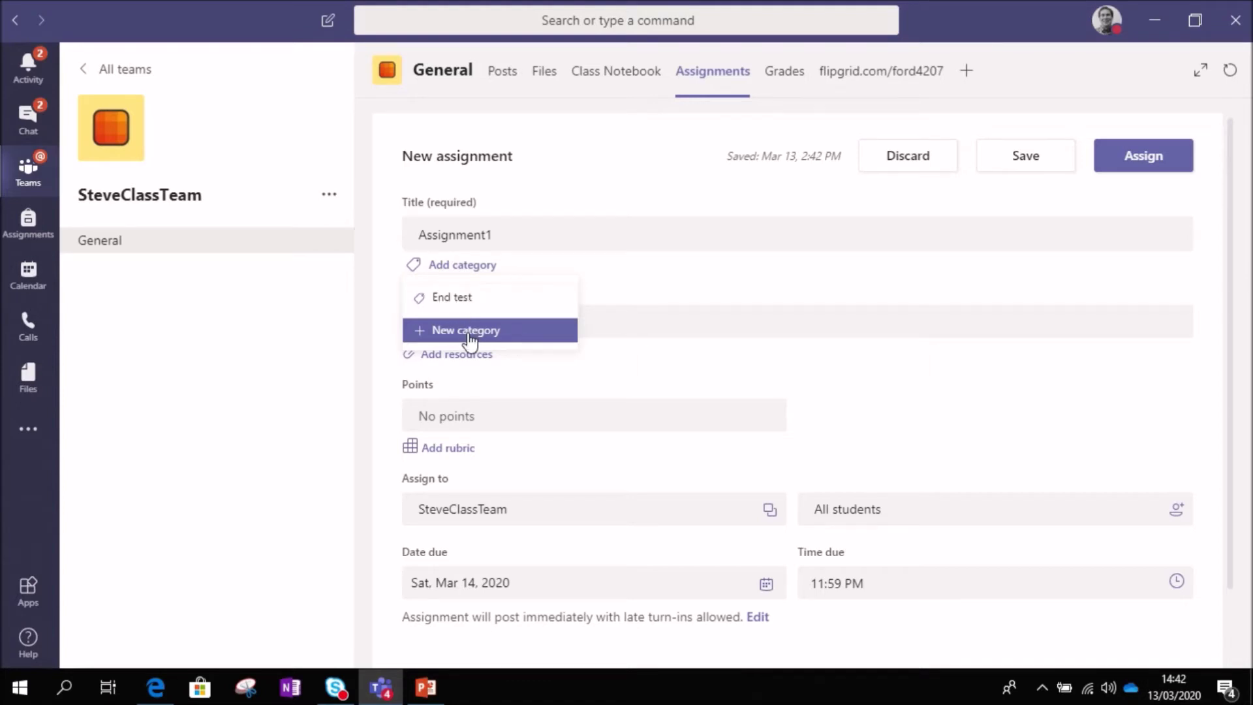
click(462, 300)
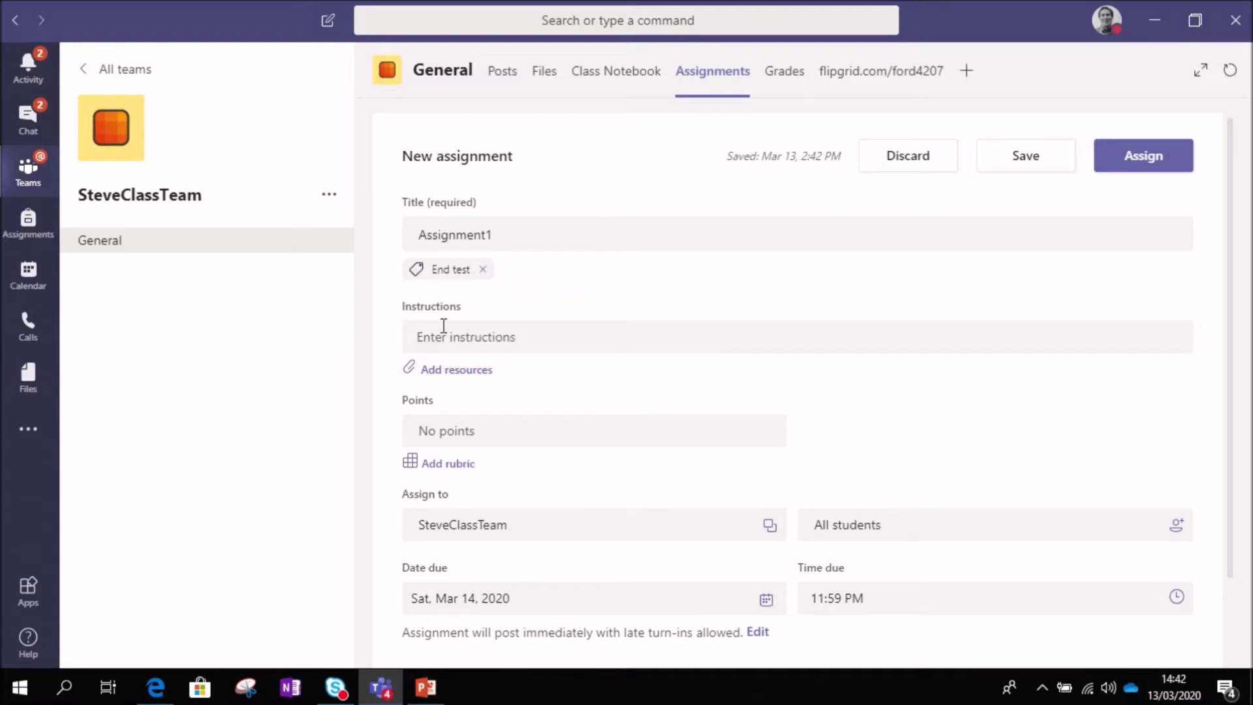
click(442, 335)
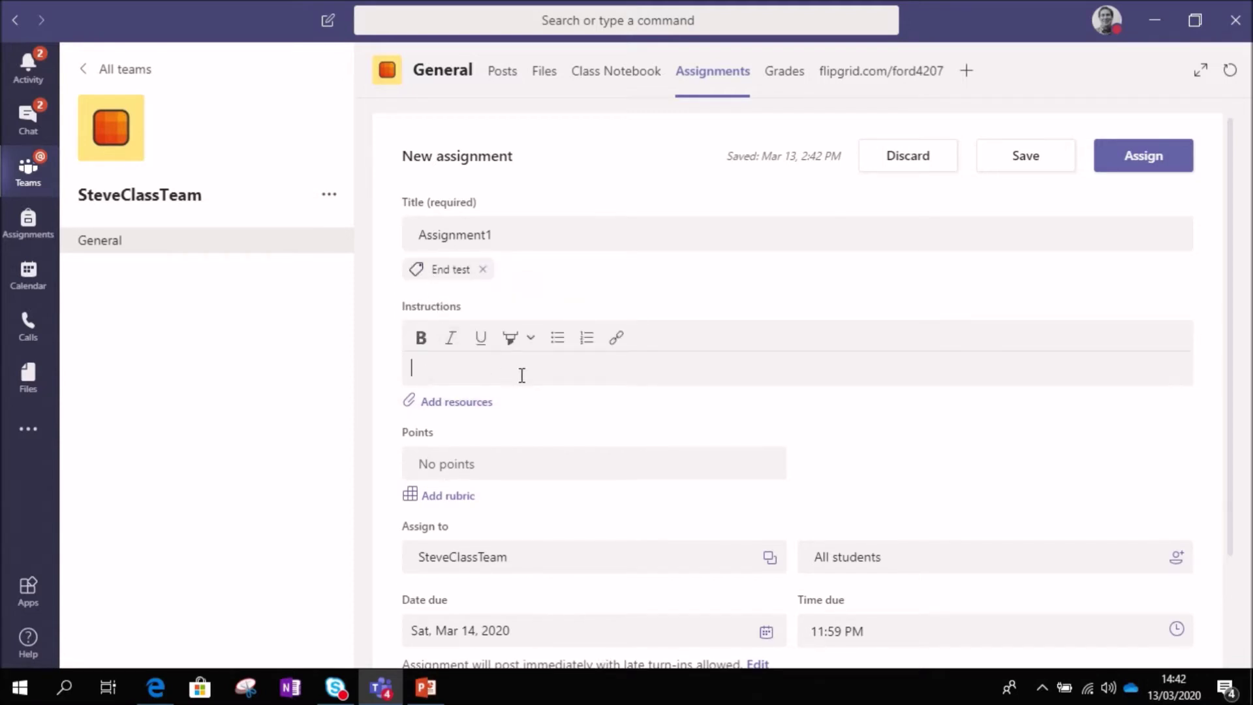
text(Upload your Wor)
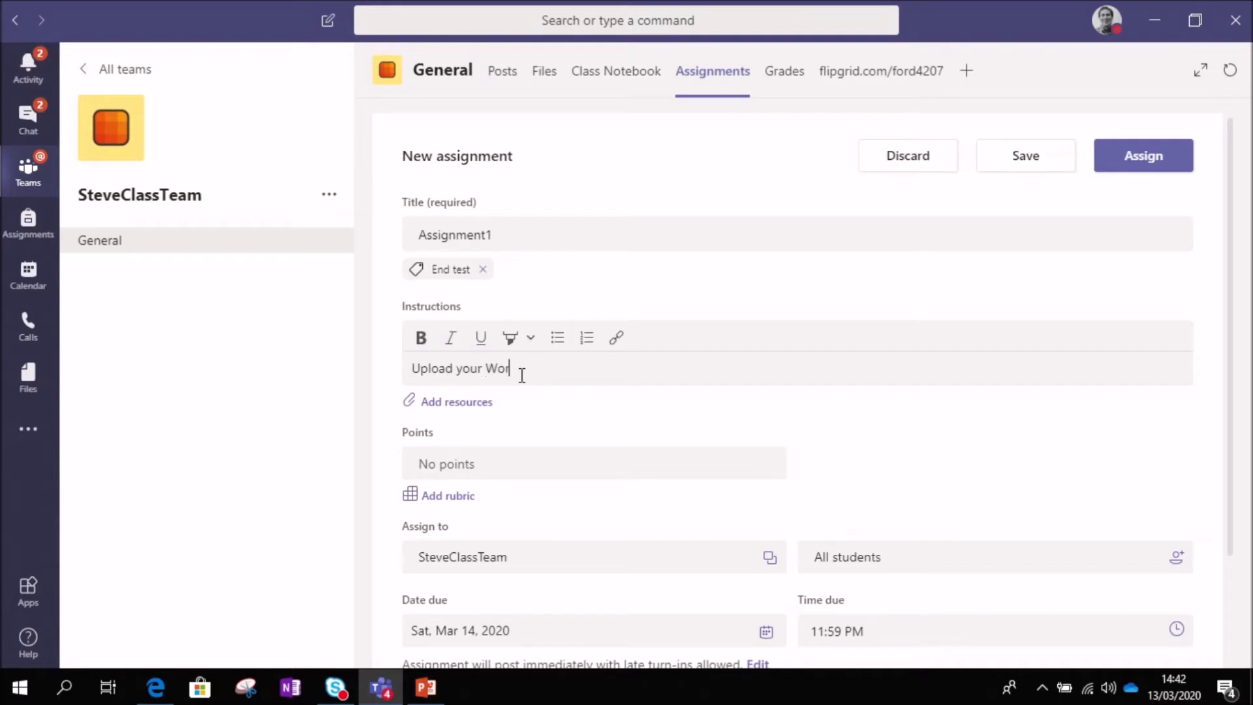
text(d assignment)
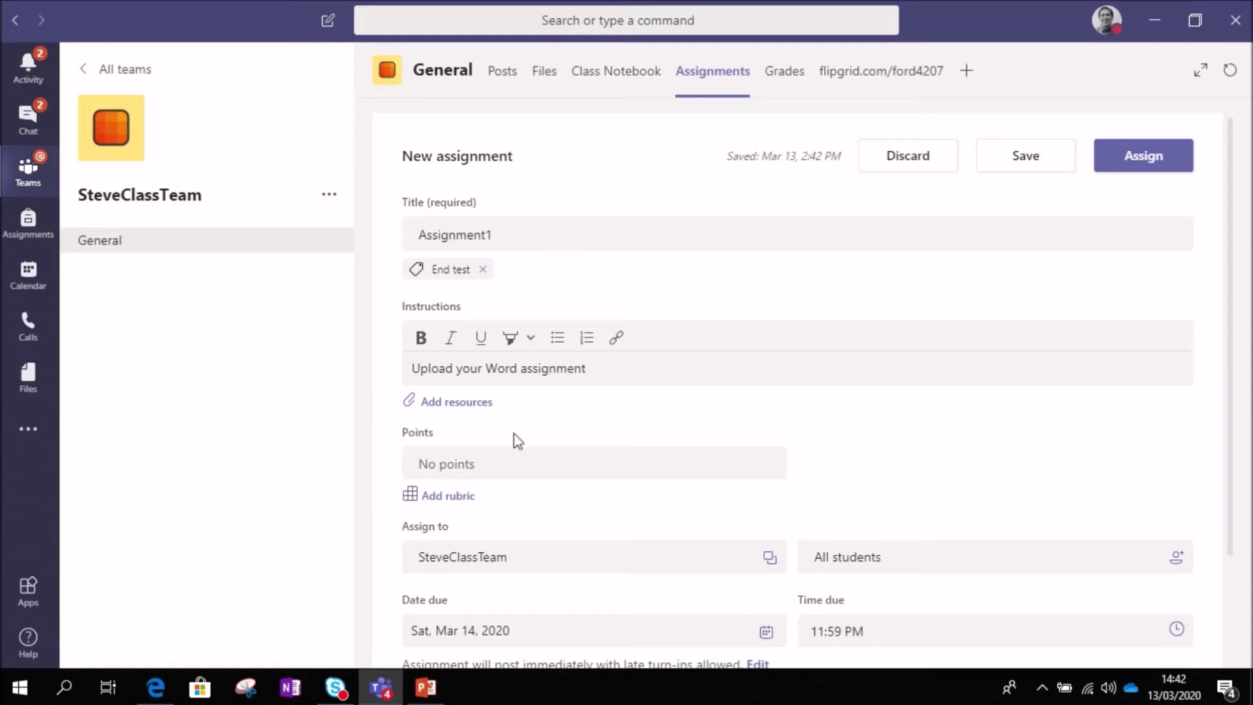
Step: Examine the sources for assignment resources, including web links, new files and the ILT TEAM files, without attaching anything
click(465, 403)
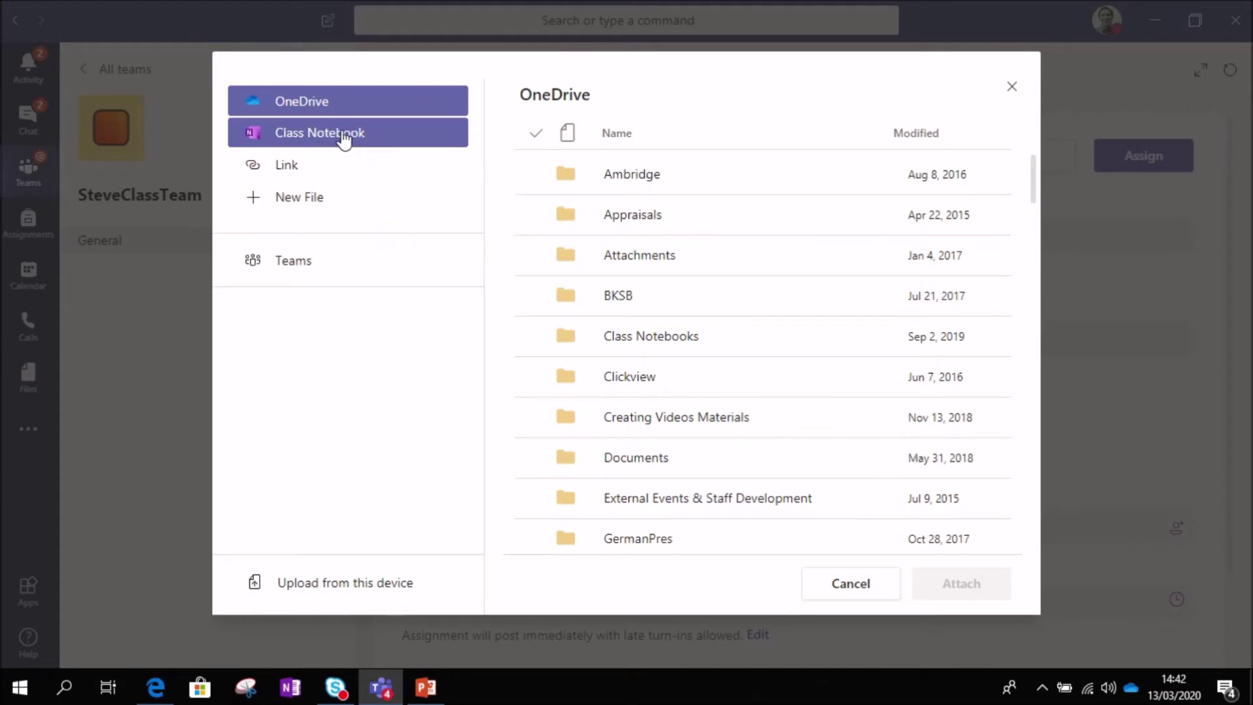
click(299, 169)
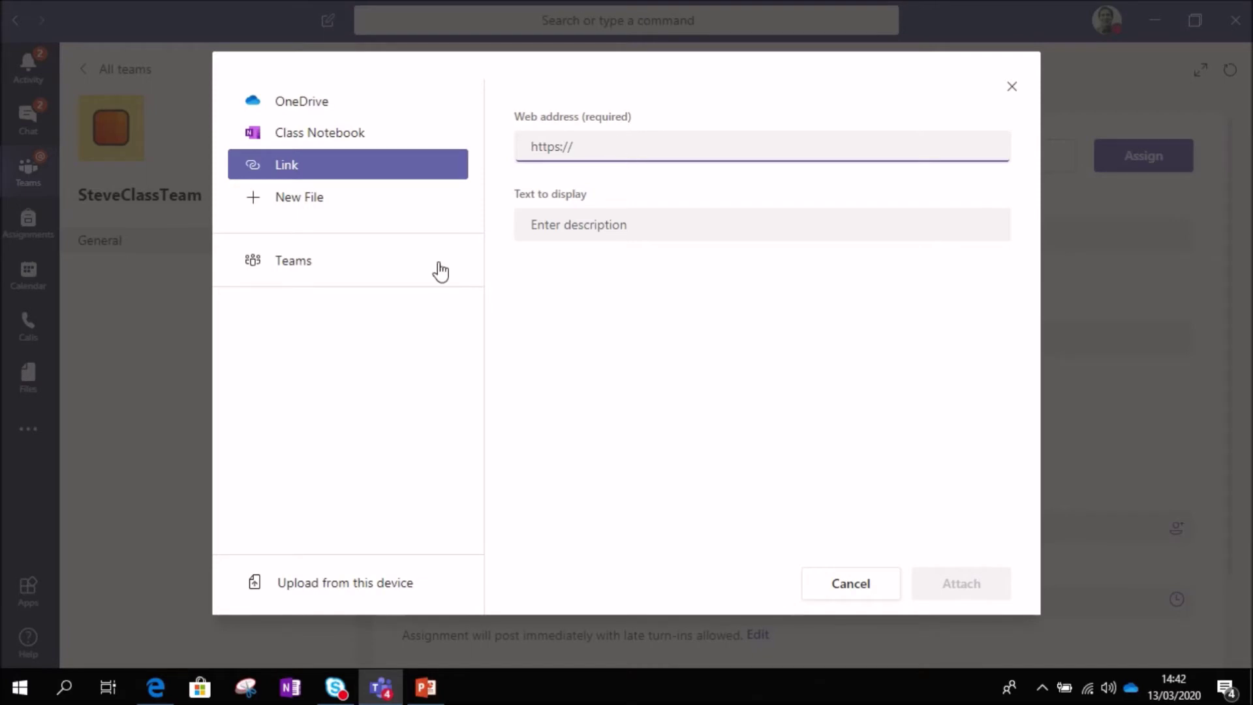
click(324, 204)
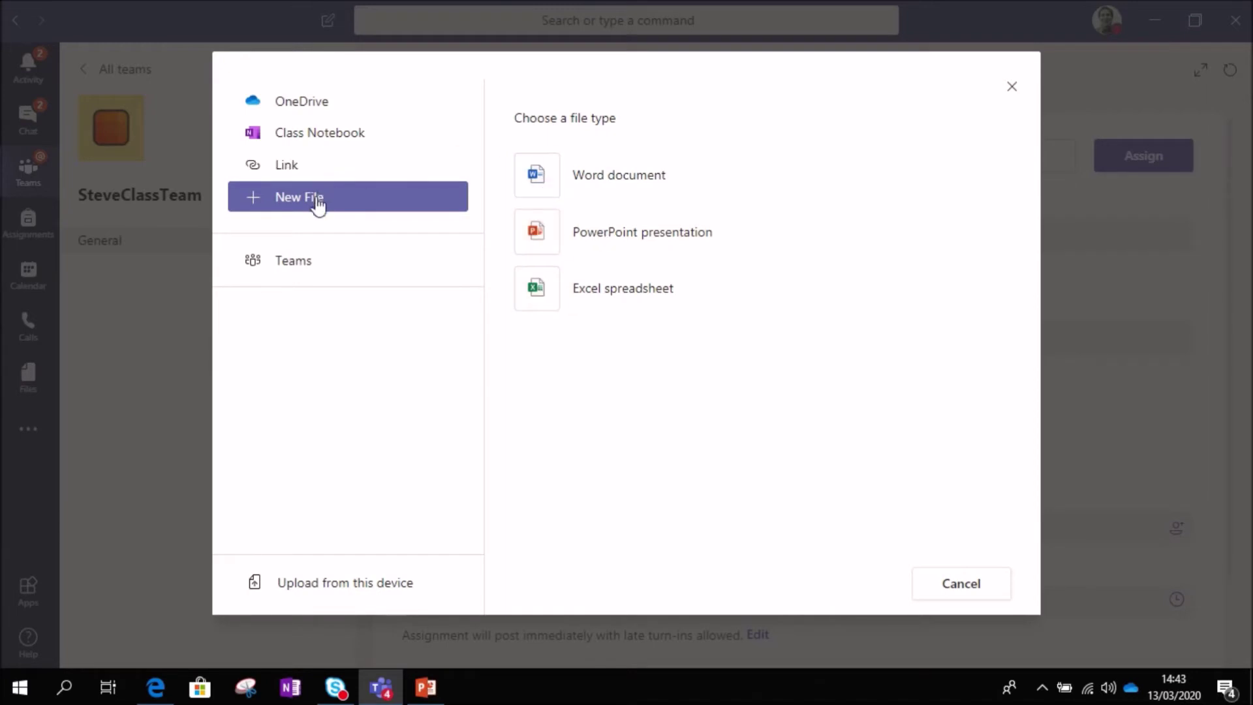
click(298, 266)
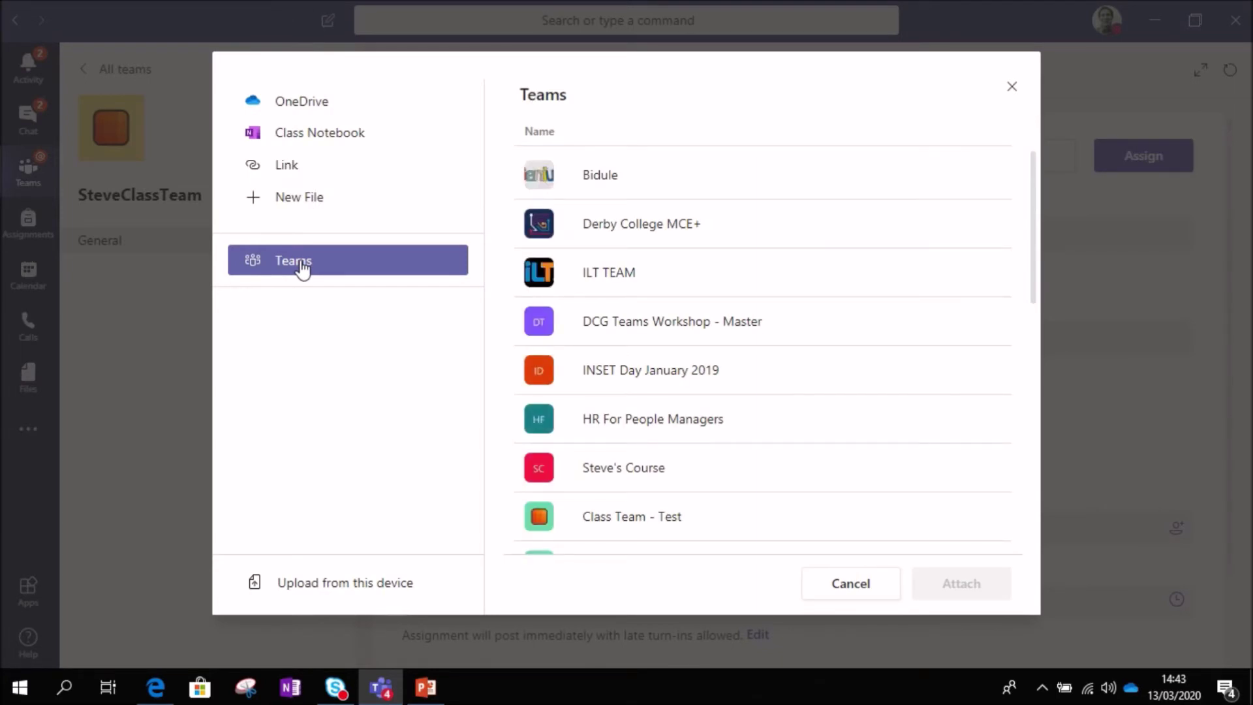
click(640, 276)
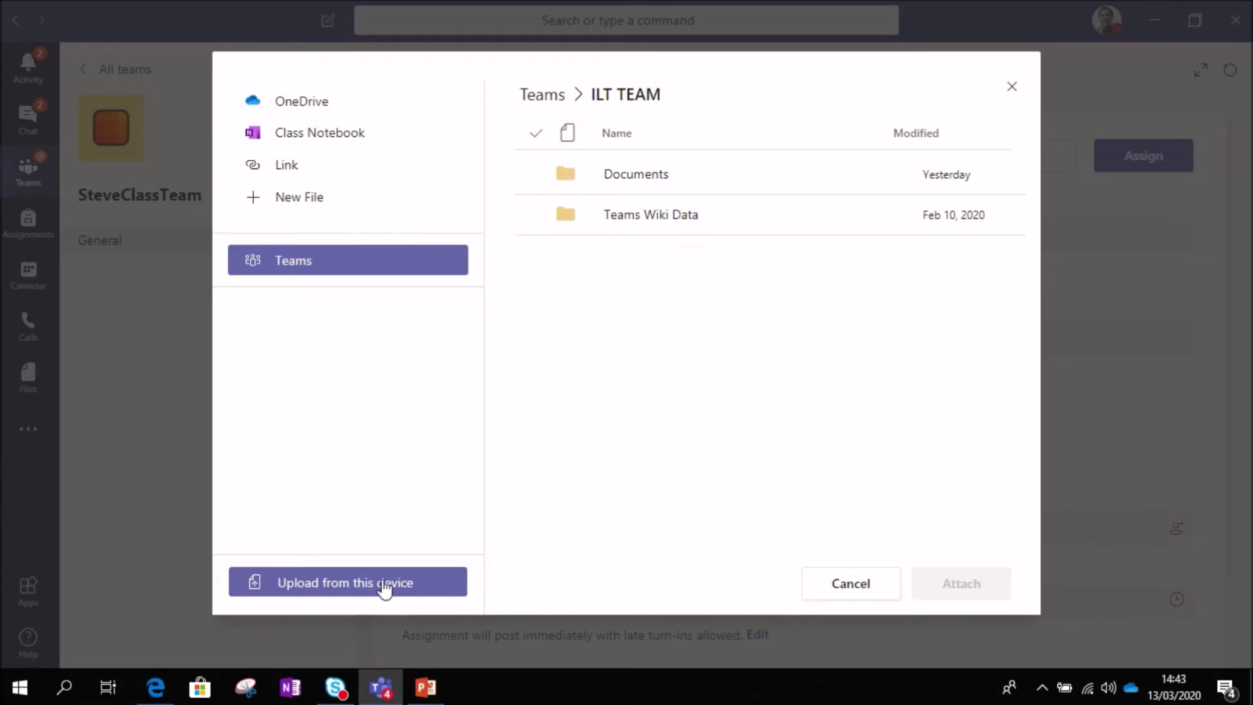
click(850, 584)
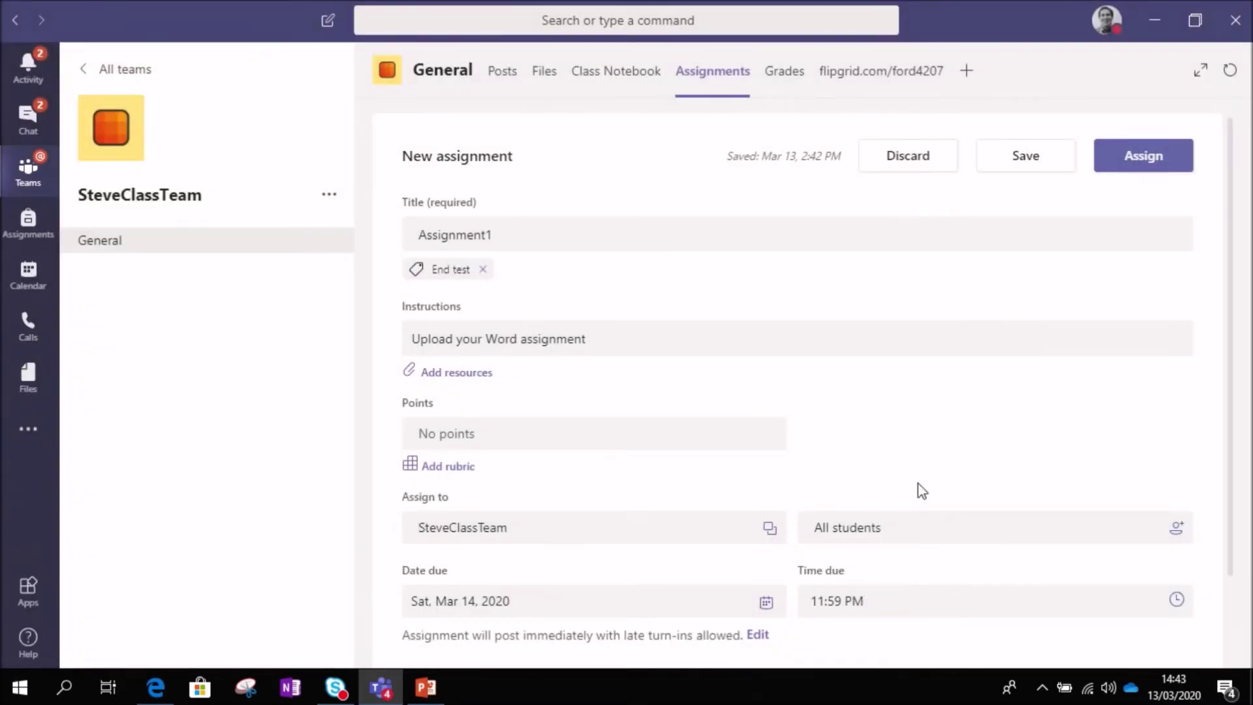
Step: Set the assignment's points to 10
scroll(638, 346, down, 2)
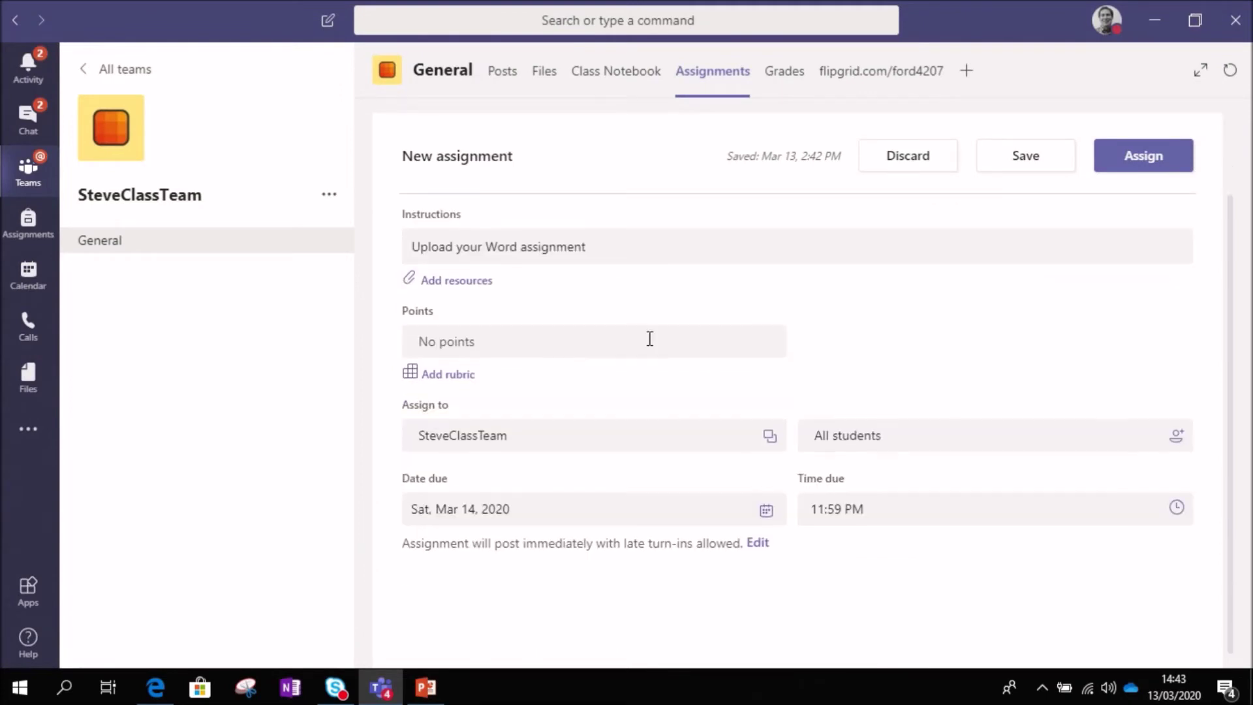
click(436, 346)
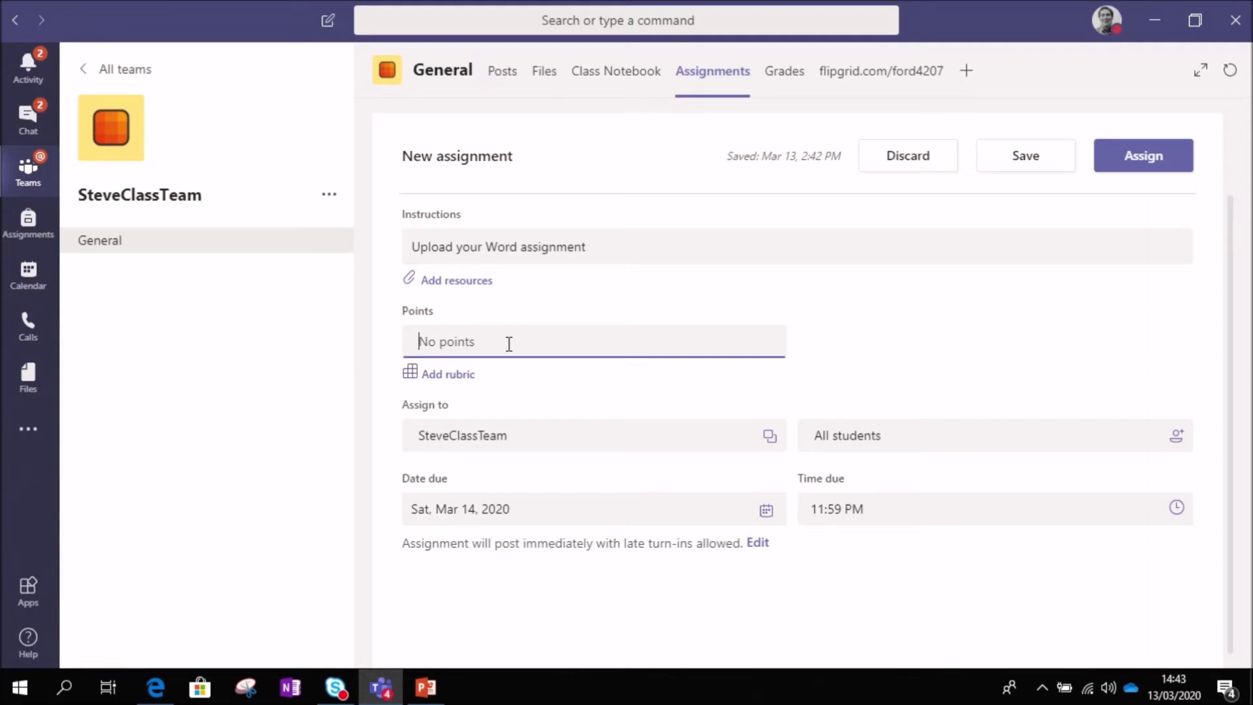
text(10)
Step: Examine the grading criteria of the existing TestRubric rubric, leaving it unattached to the assignment
click(446, 376)
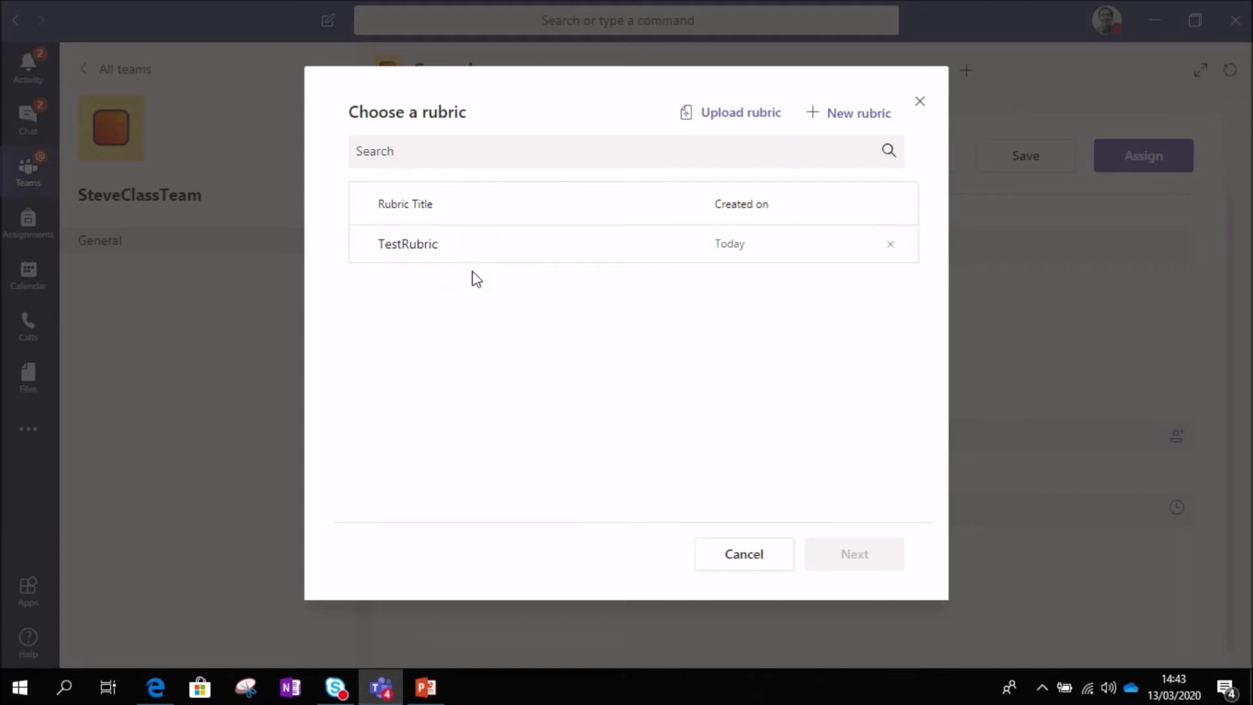
click(400, 251)
click(860, 564)
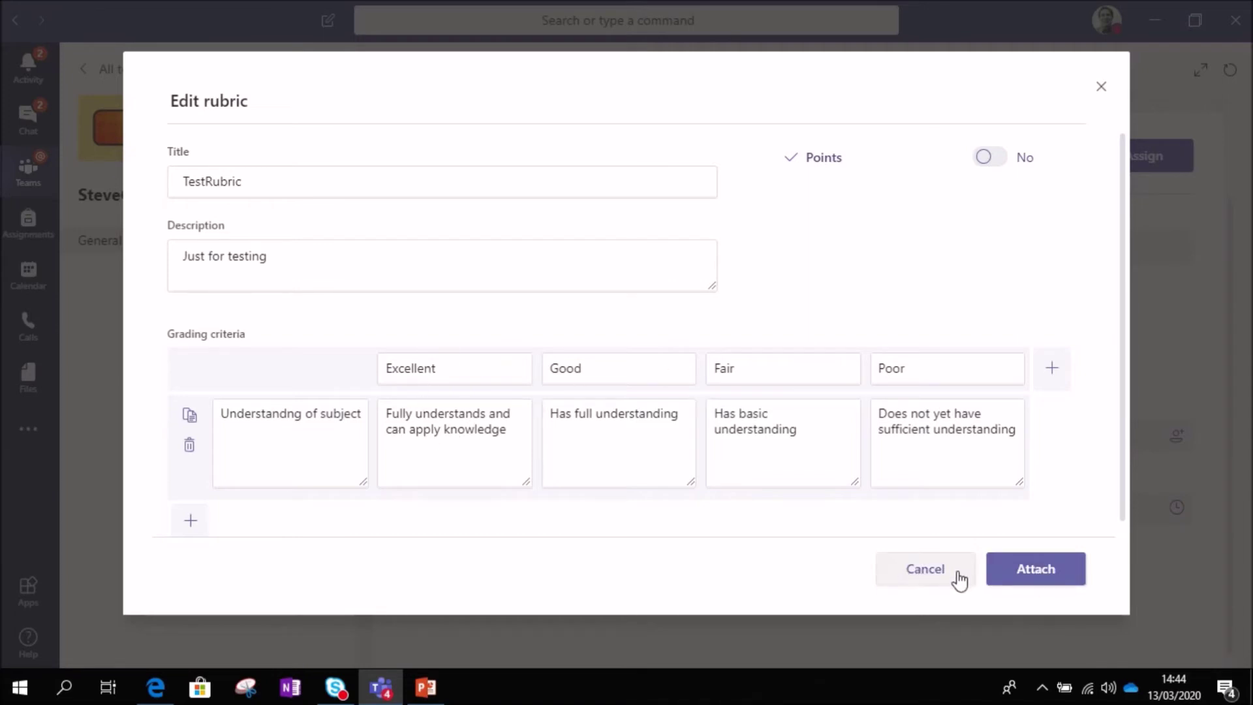
click(926, 569)
key(Return)
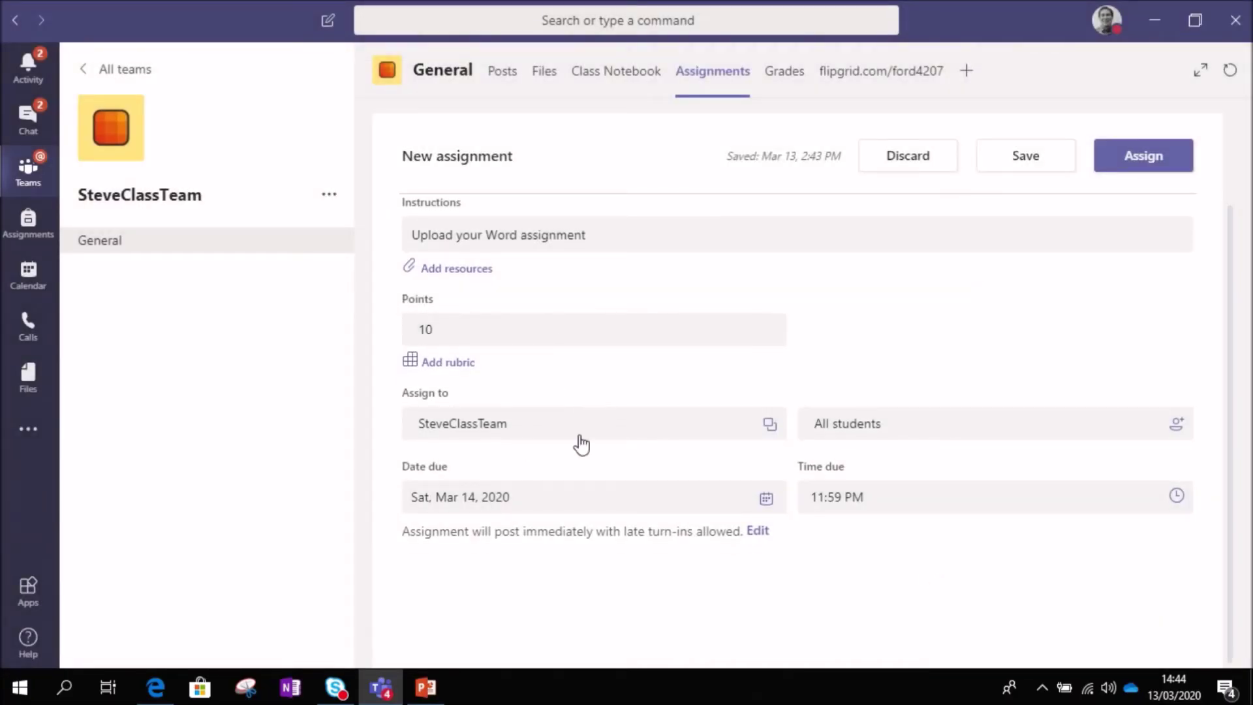
Step: Set the assignment's due date to Friday, March 20, 2020
click(539, 506)
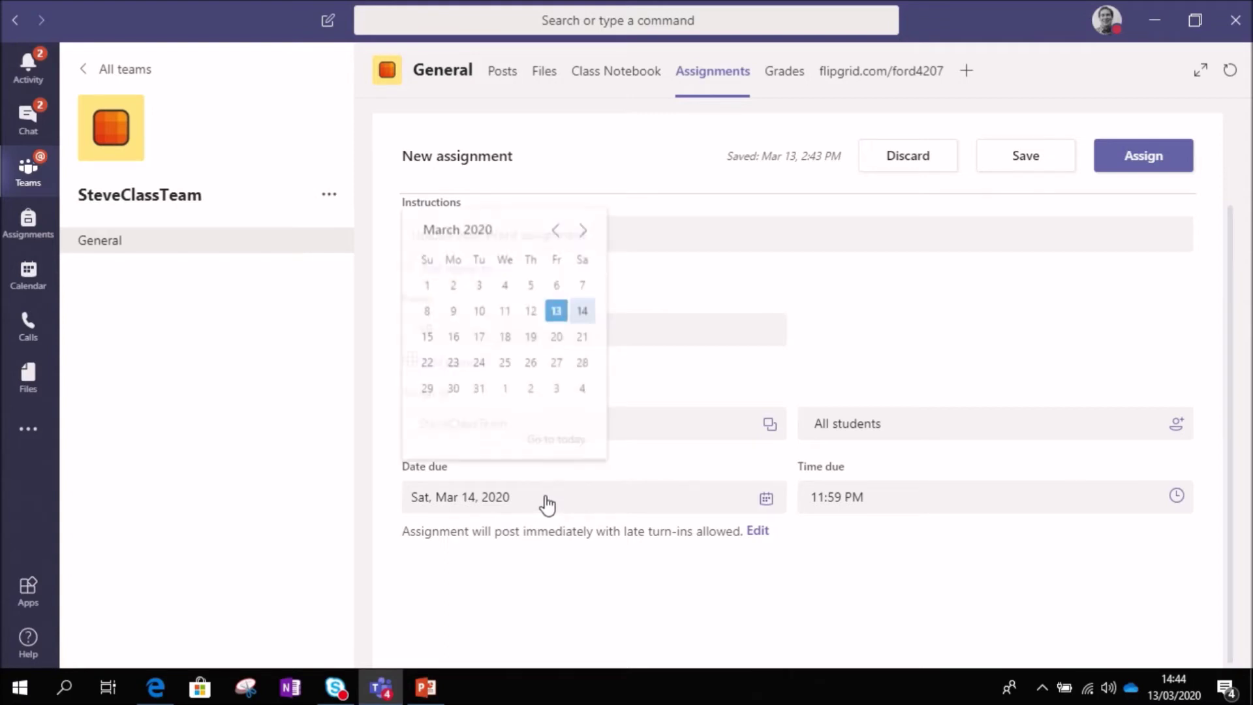
click(556, 334)
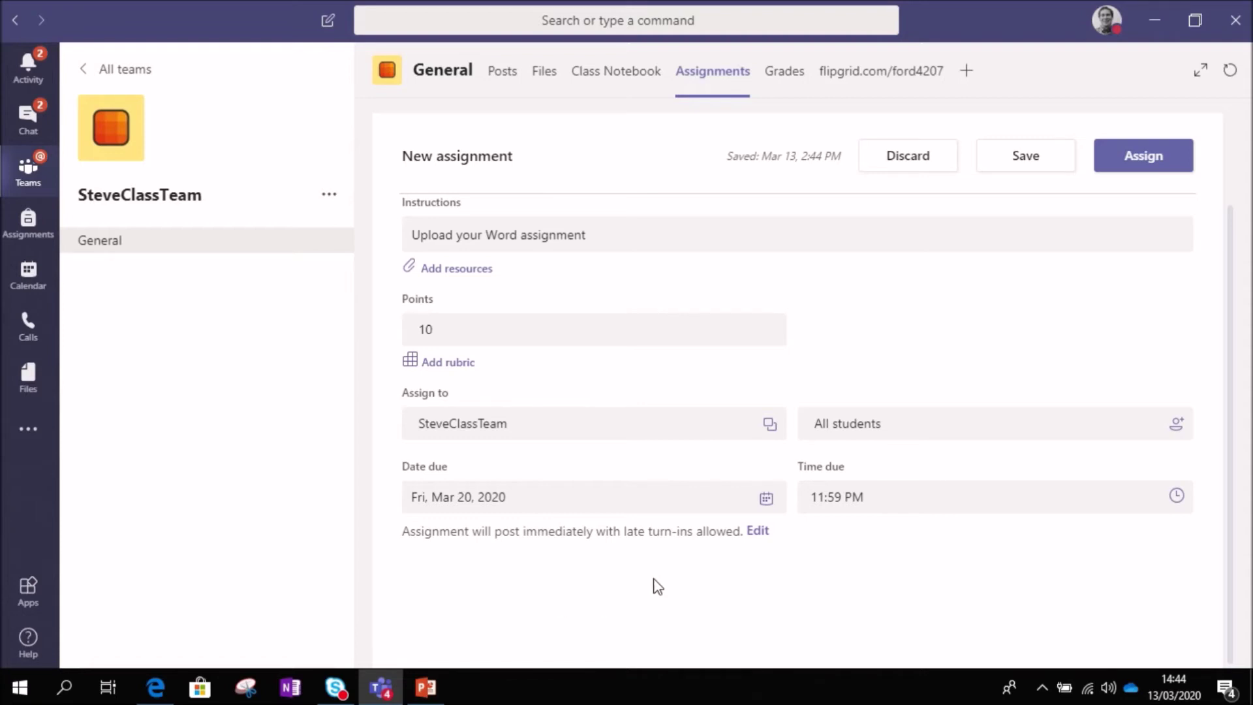
Step: Enable future posting on March 14, 2020 at 9:00 AM and a March 20 close date, and schedule the assignment
click(759, 531)
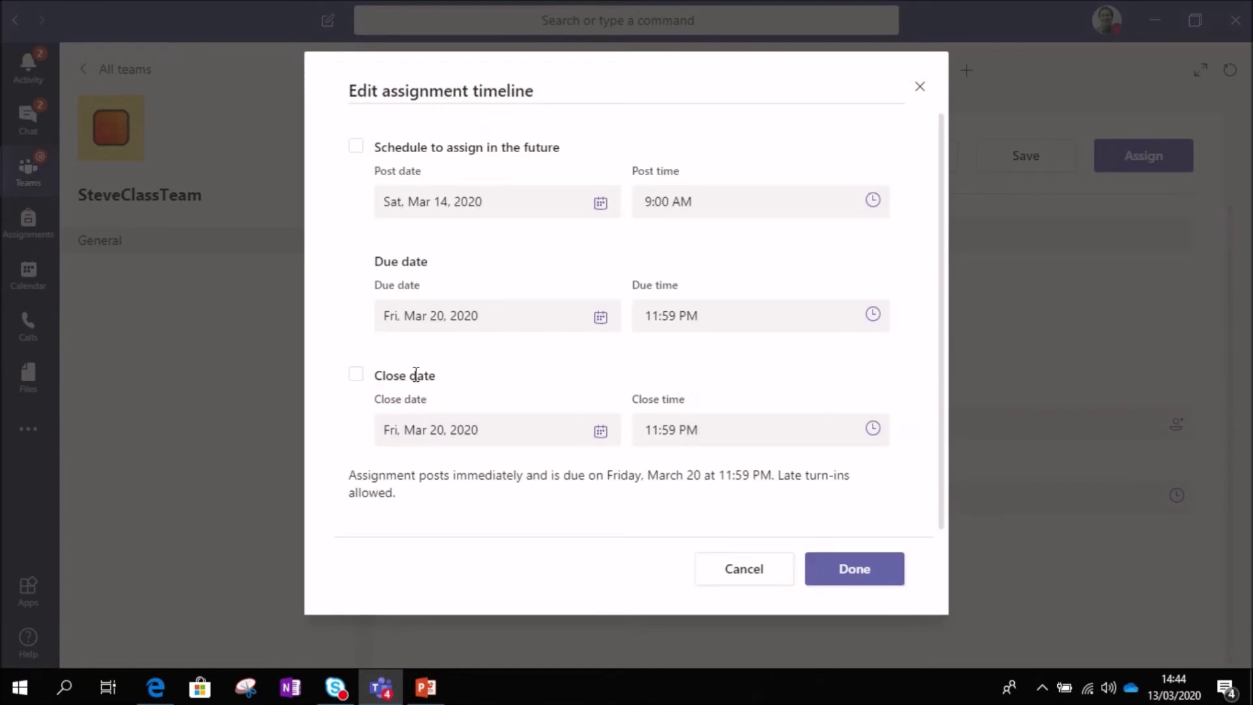
click(356, 375)
click(356, 148)
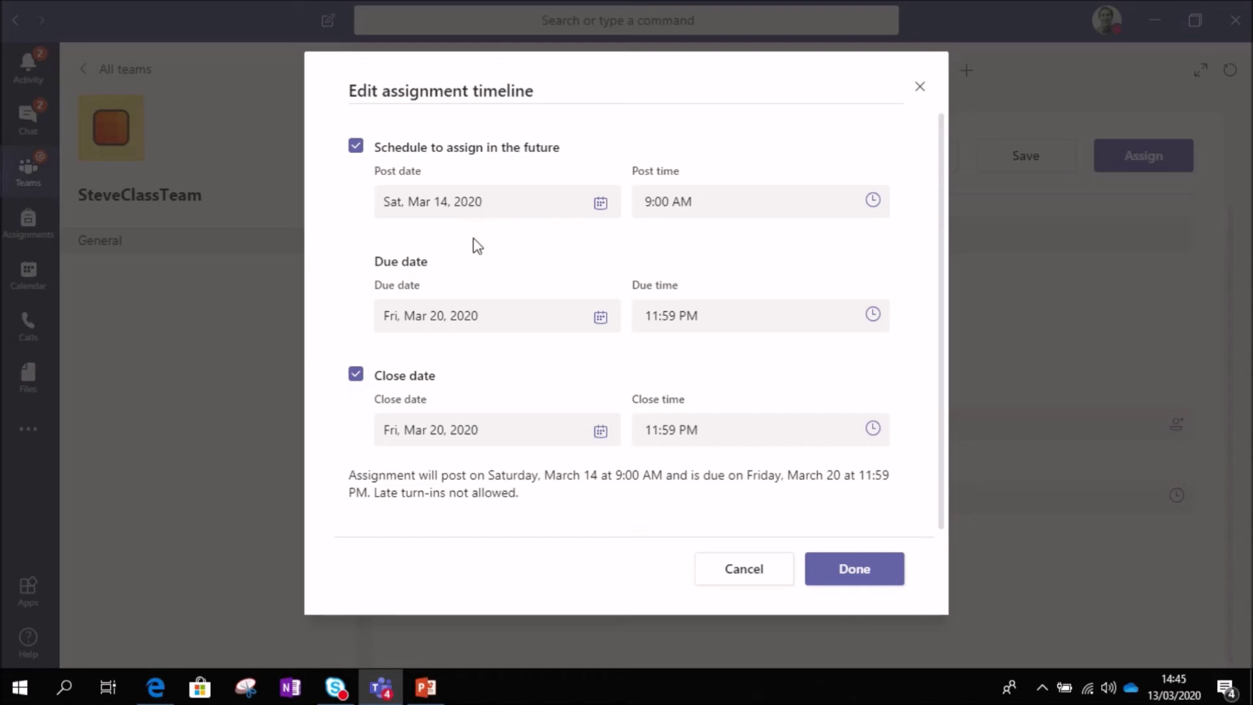
click(855, 573)
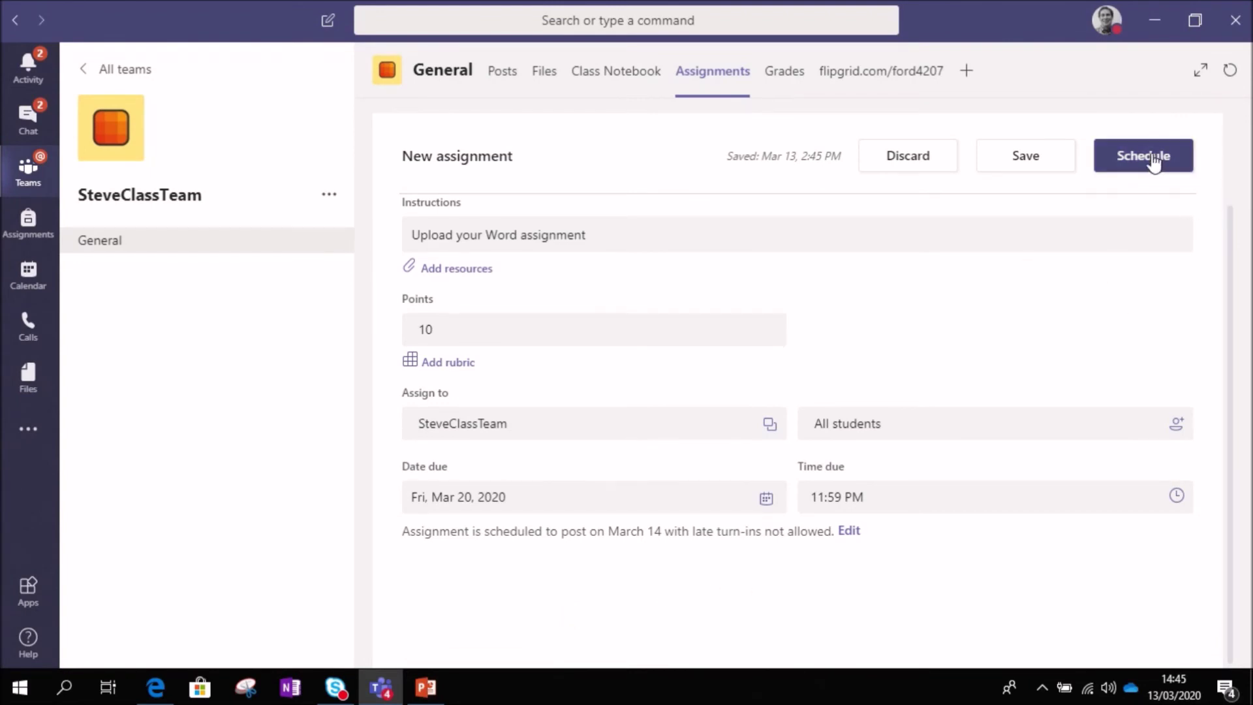
click(1153, 159)
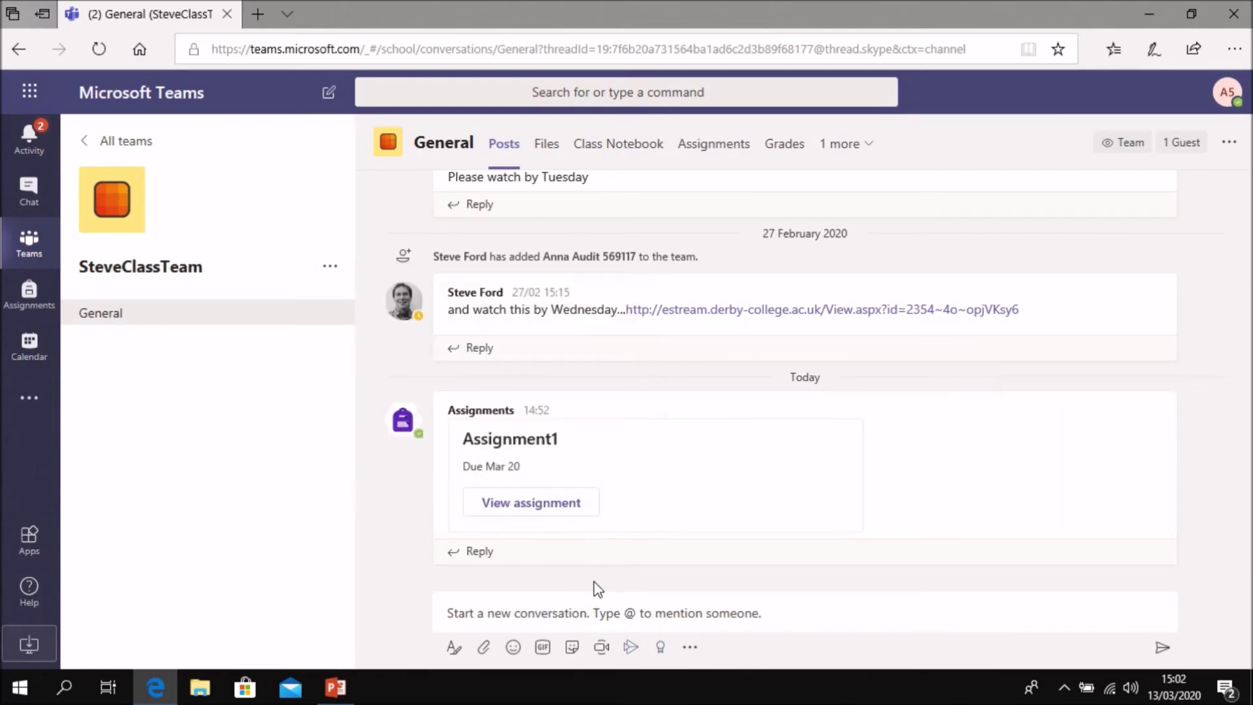
Step: In the student's browser session, attach Document1.docx from OneDrive to Assignment1 and hand in the work
click(711, 151)
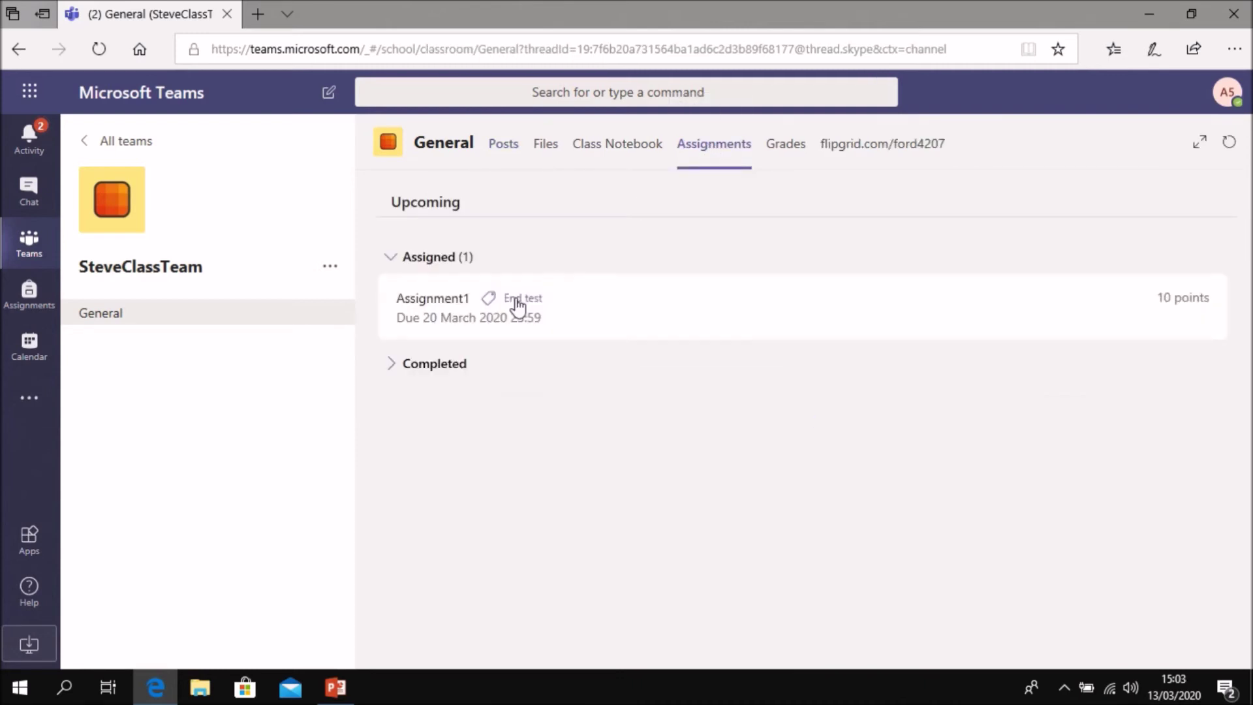
click(430, 306)
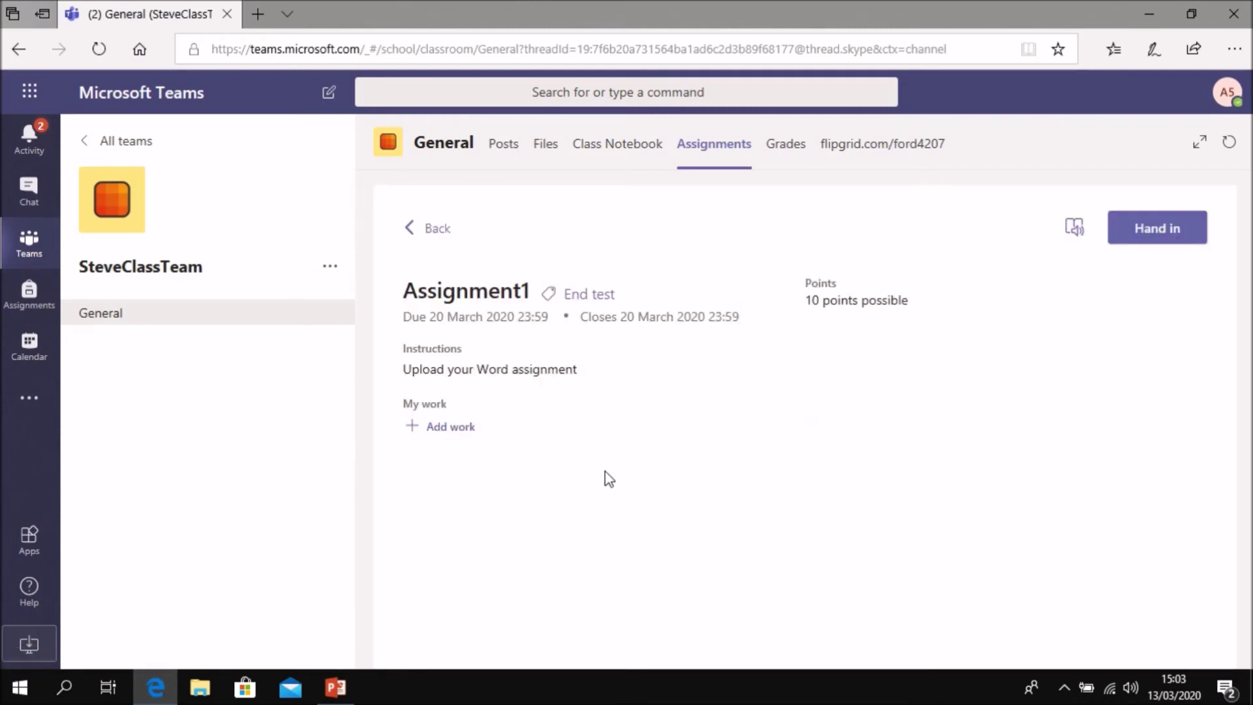
click(453, 428)
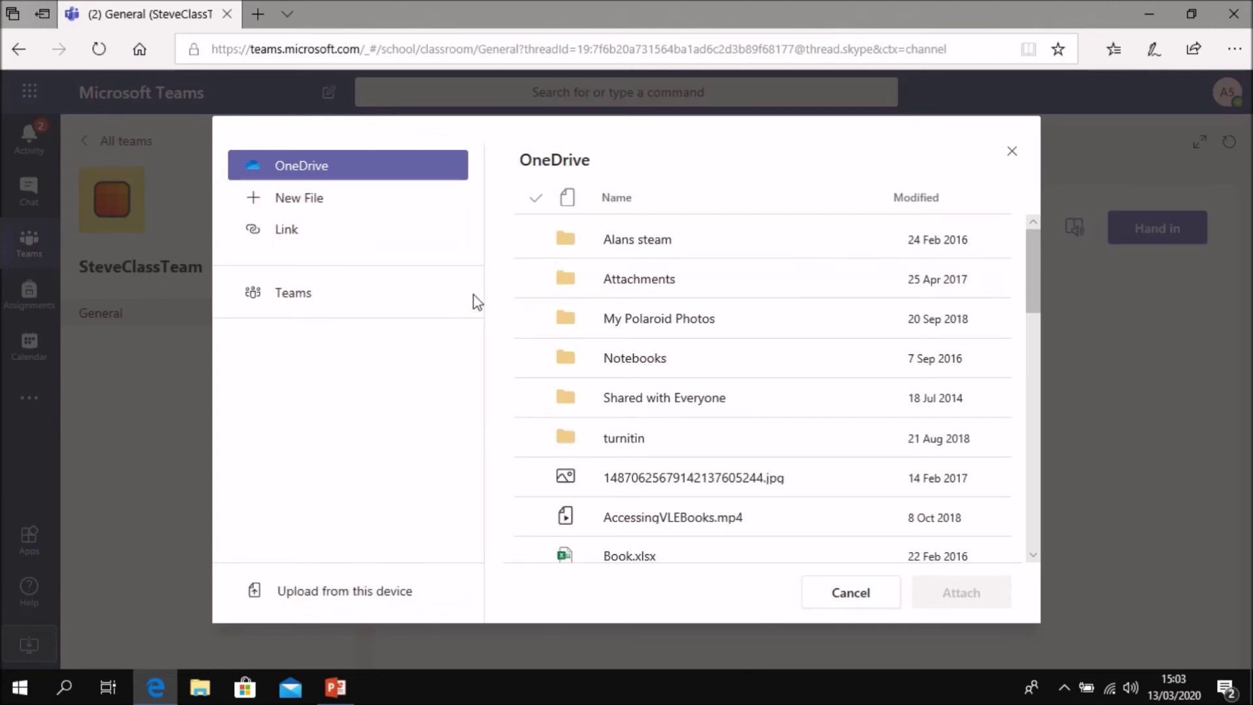
click(737, 278)
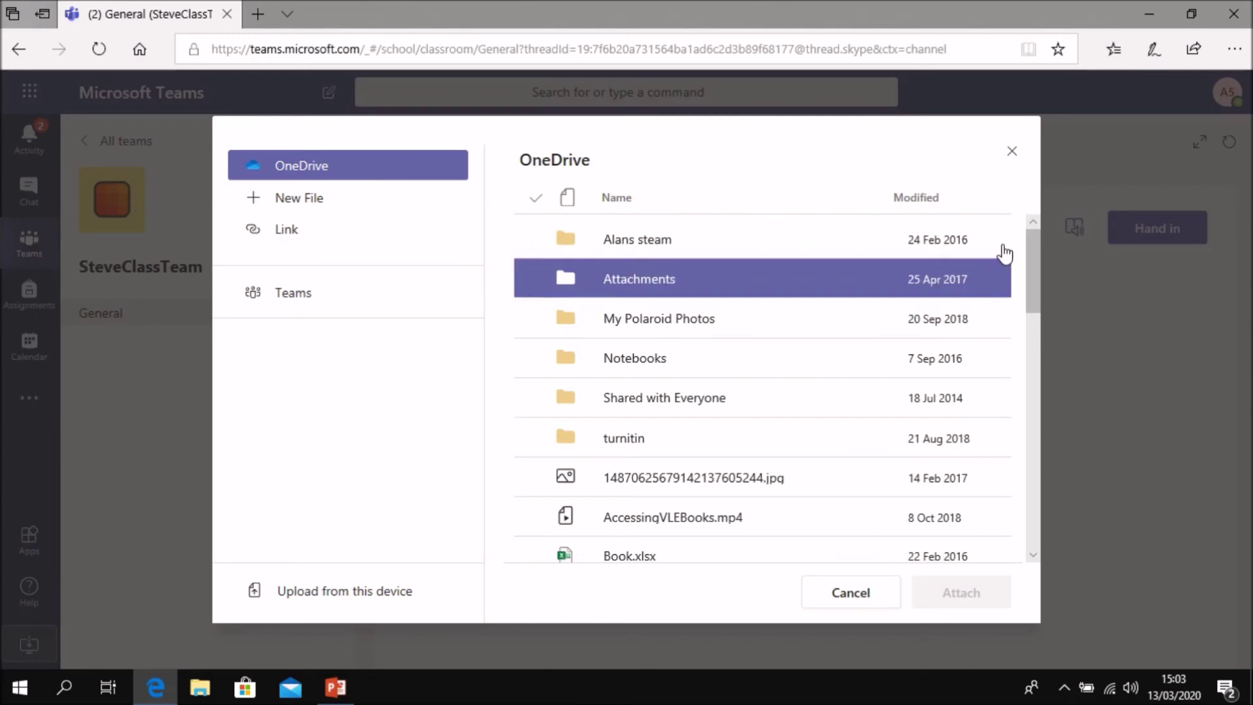
drag(1036, 251, 1035, 351)
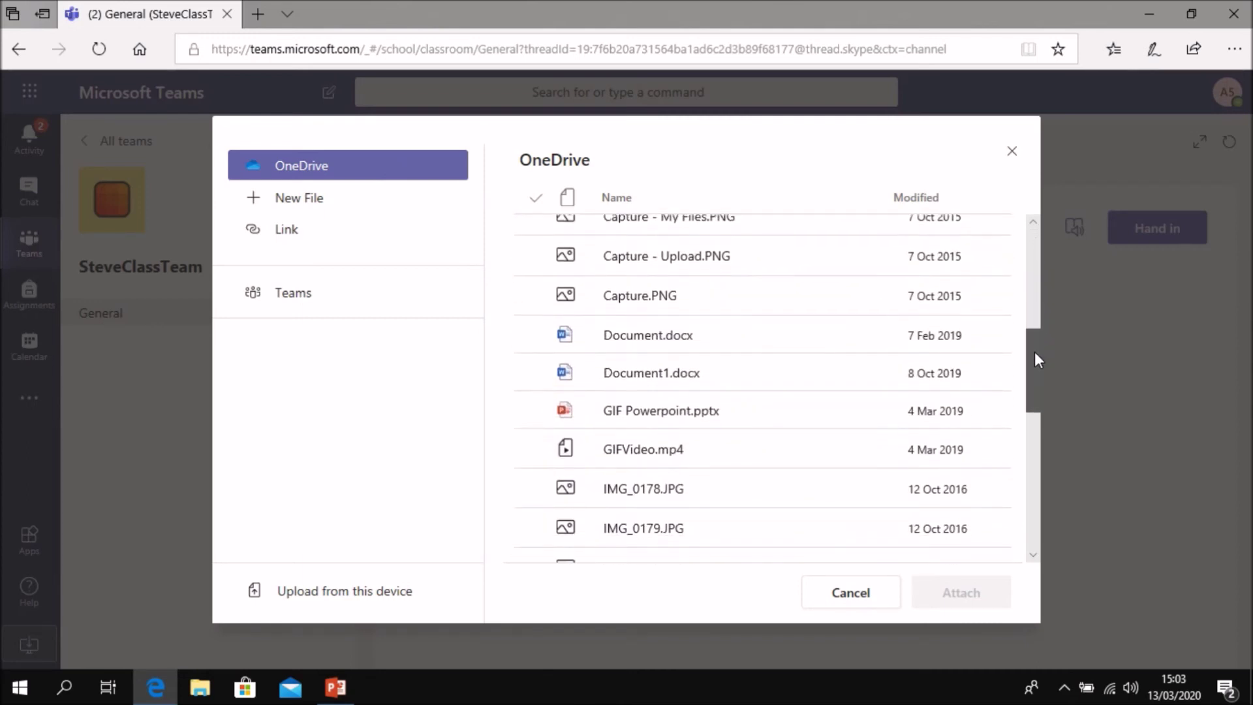
click(647, 377)
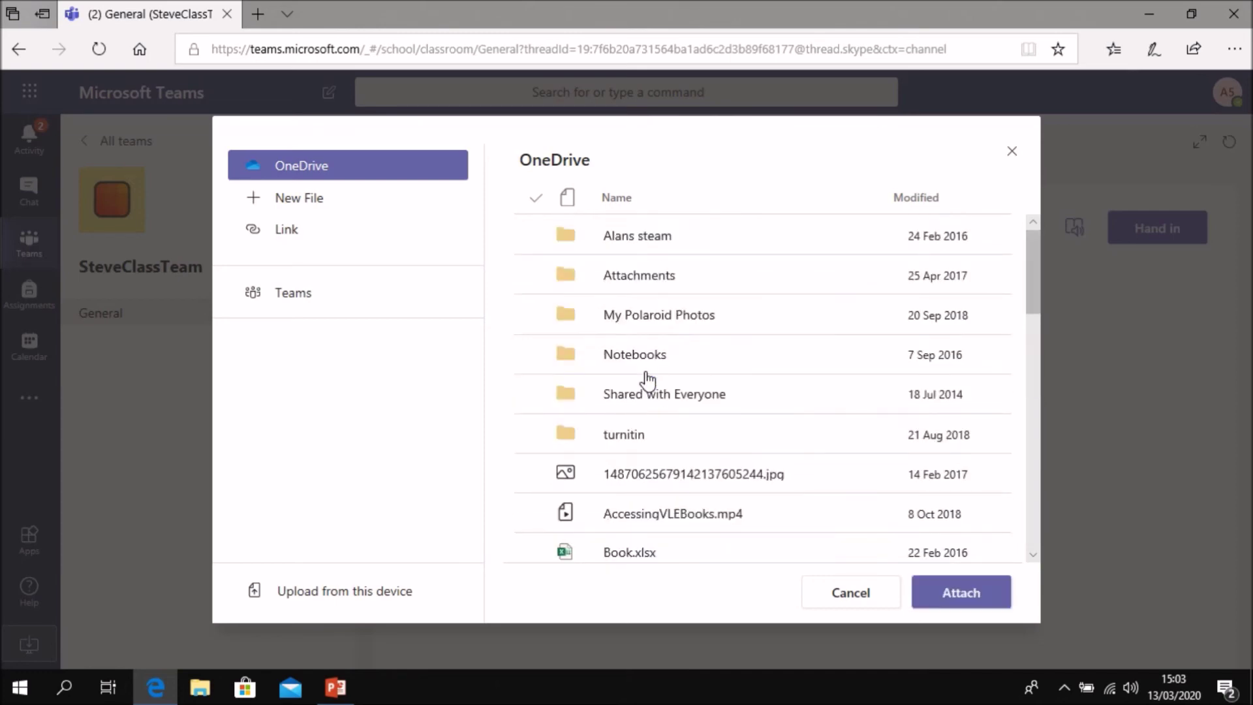
click(964, 600)
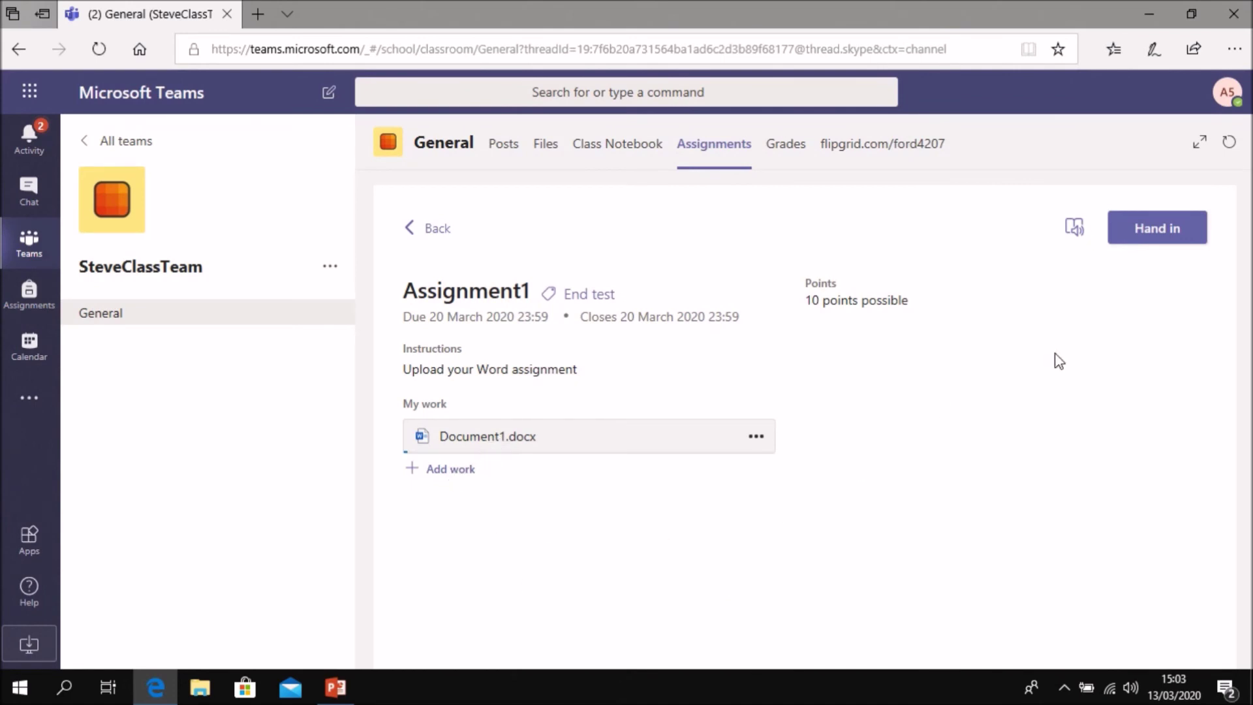
click(1161, 234)
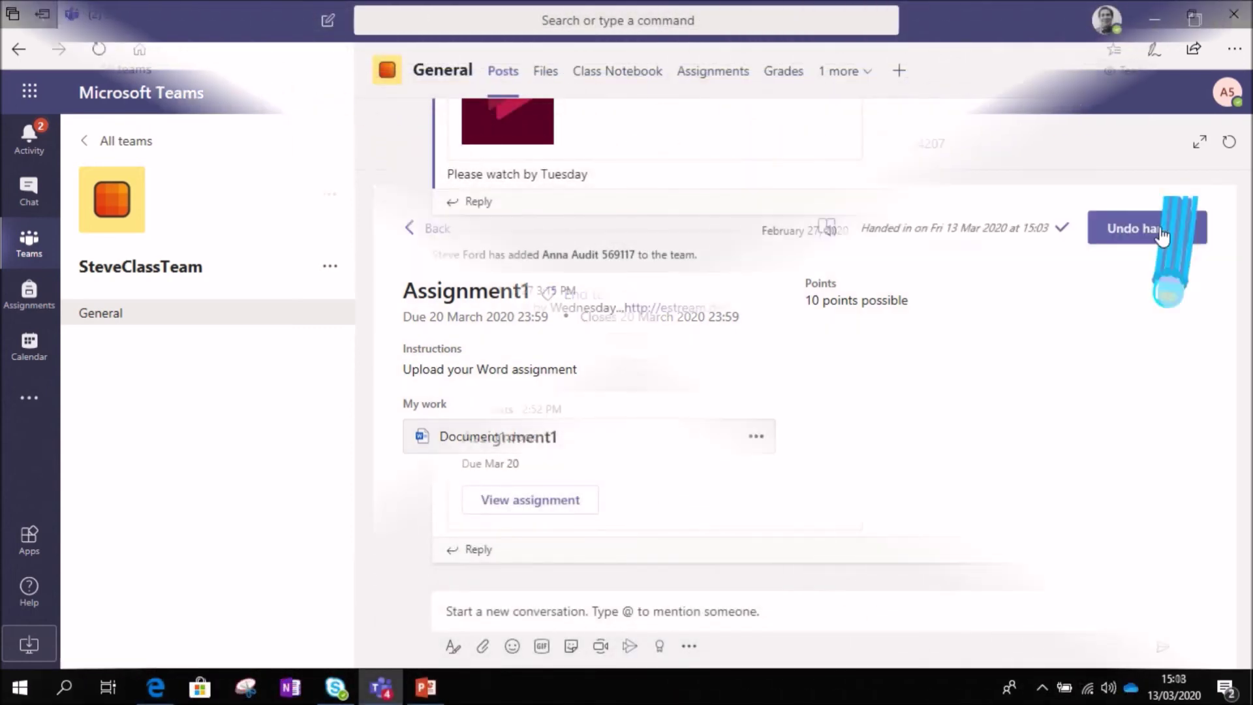
Step: In the teacher's Teams session, review the class team's assignments and the students' grades for Assignment1
click(706, 81)
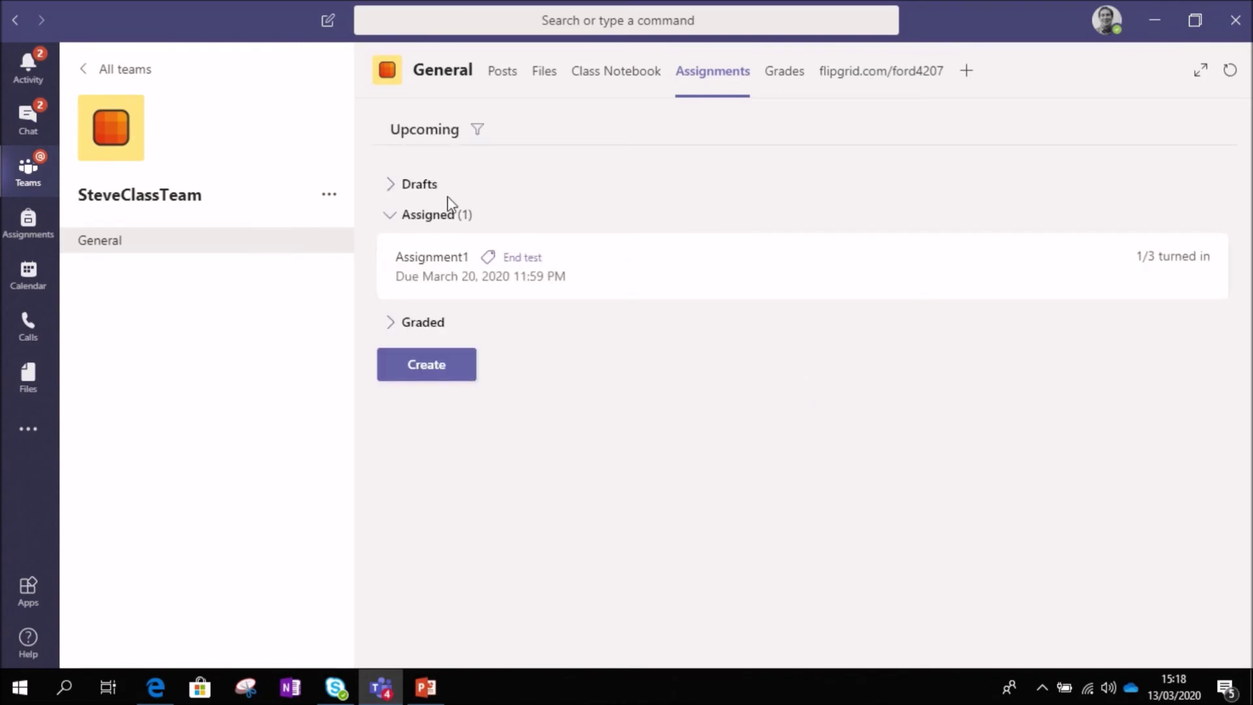
click(787, 72)
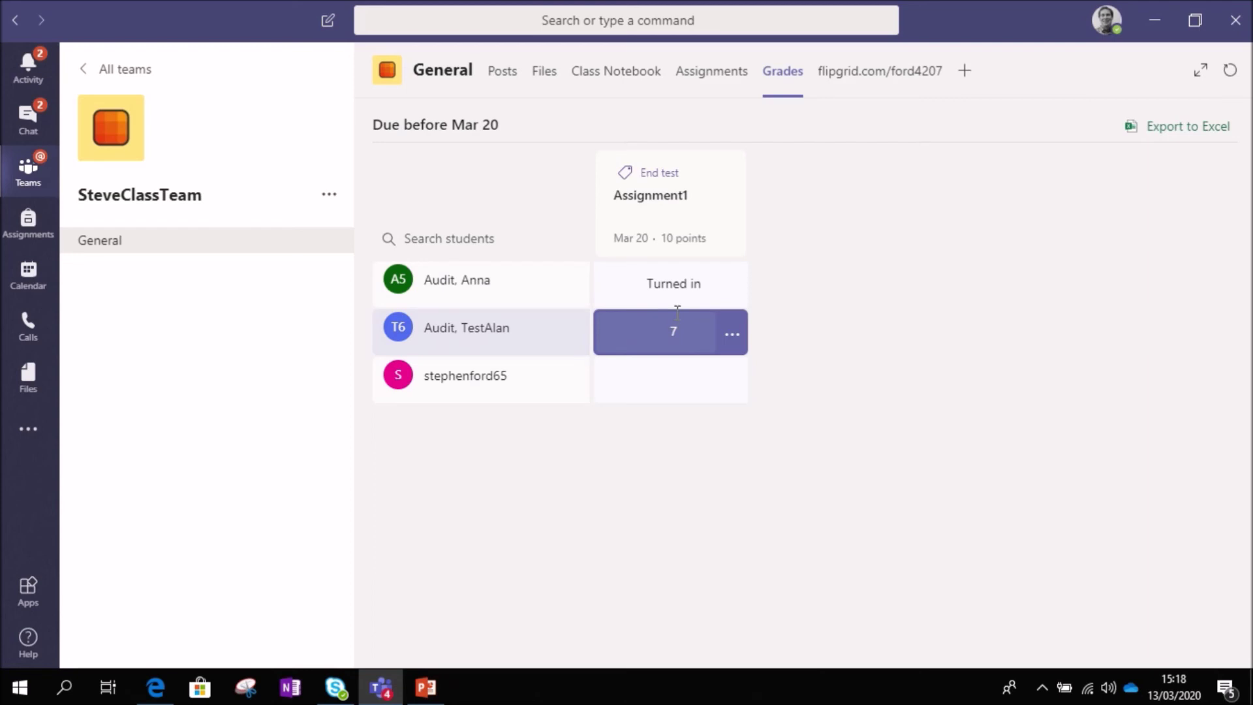
click(708, 77)
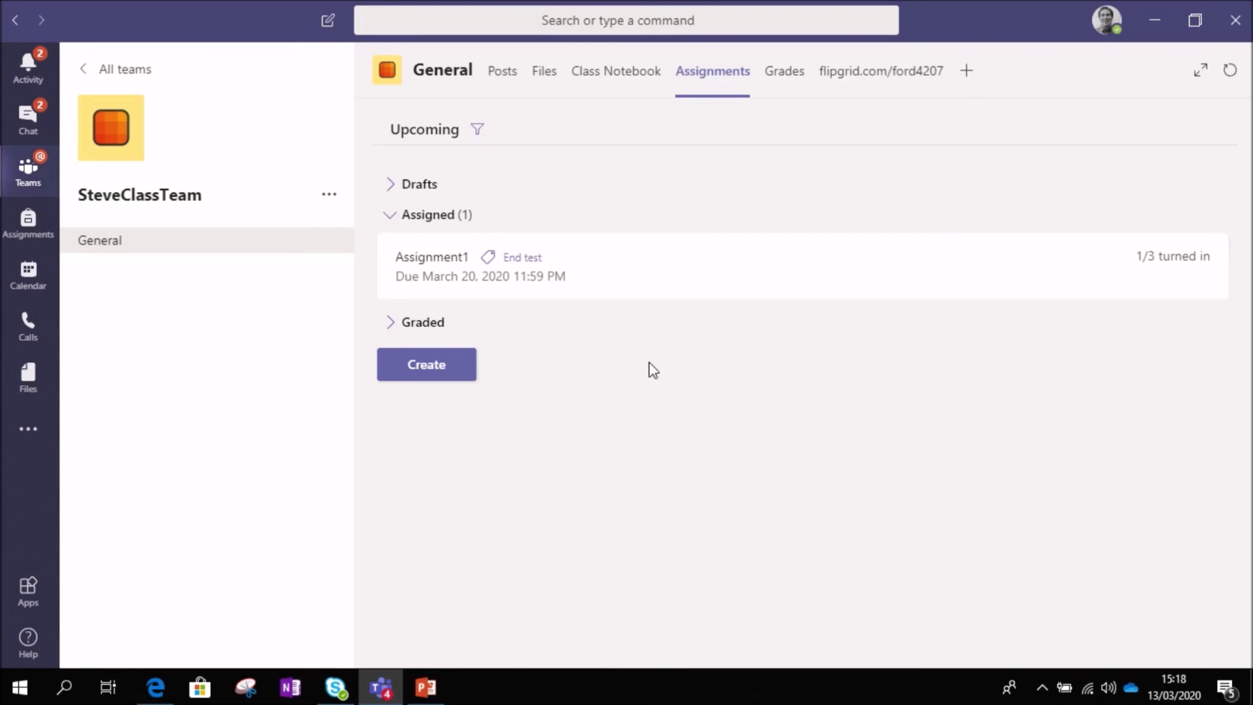
Step: Open Assignment1 and inspect the Document1.docx submission of the student who turned in work, closing it without grading
click(443, 269)
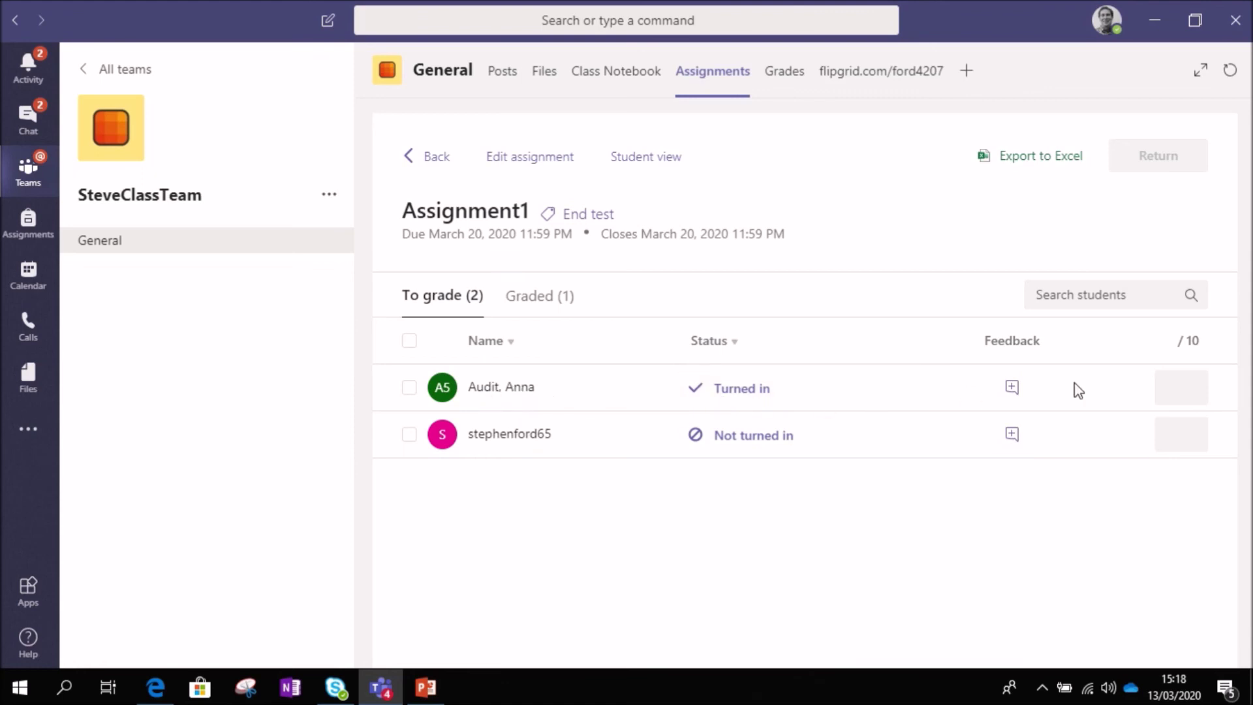
click(744, 398)
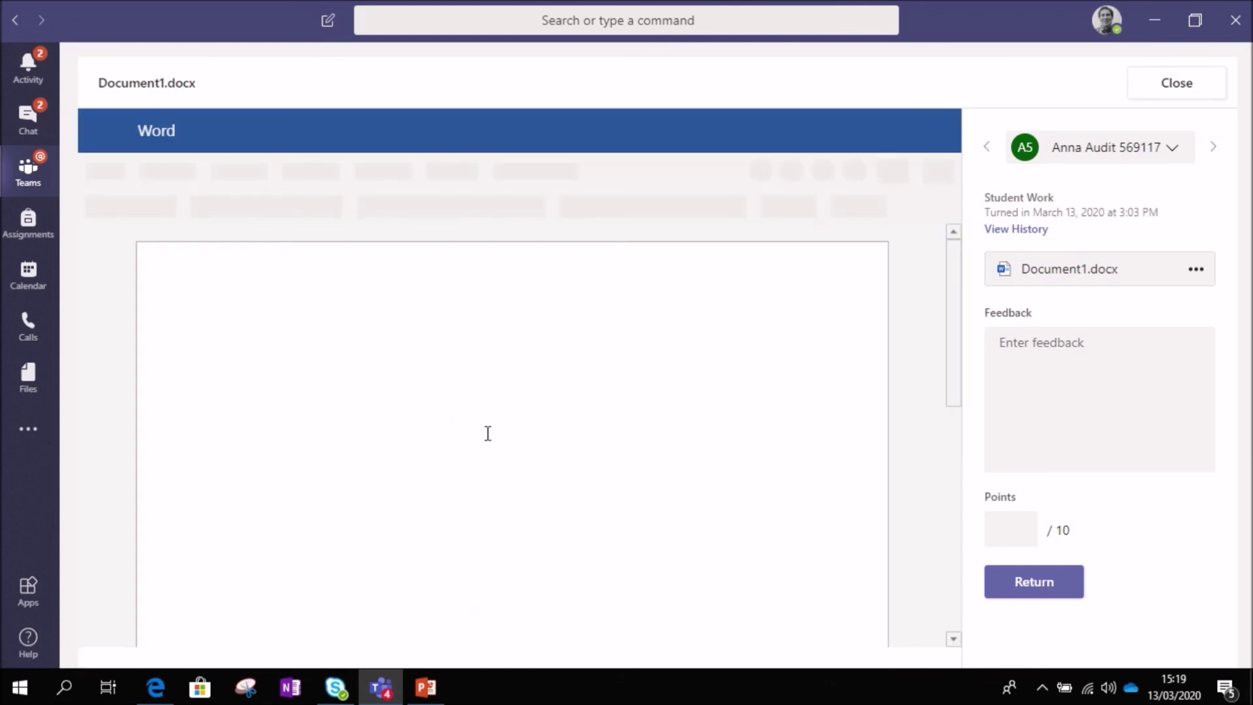
scroll(461, 389, down, 2)
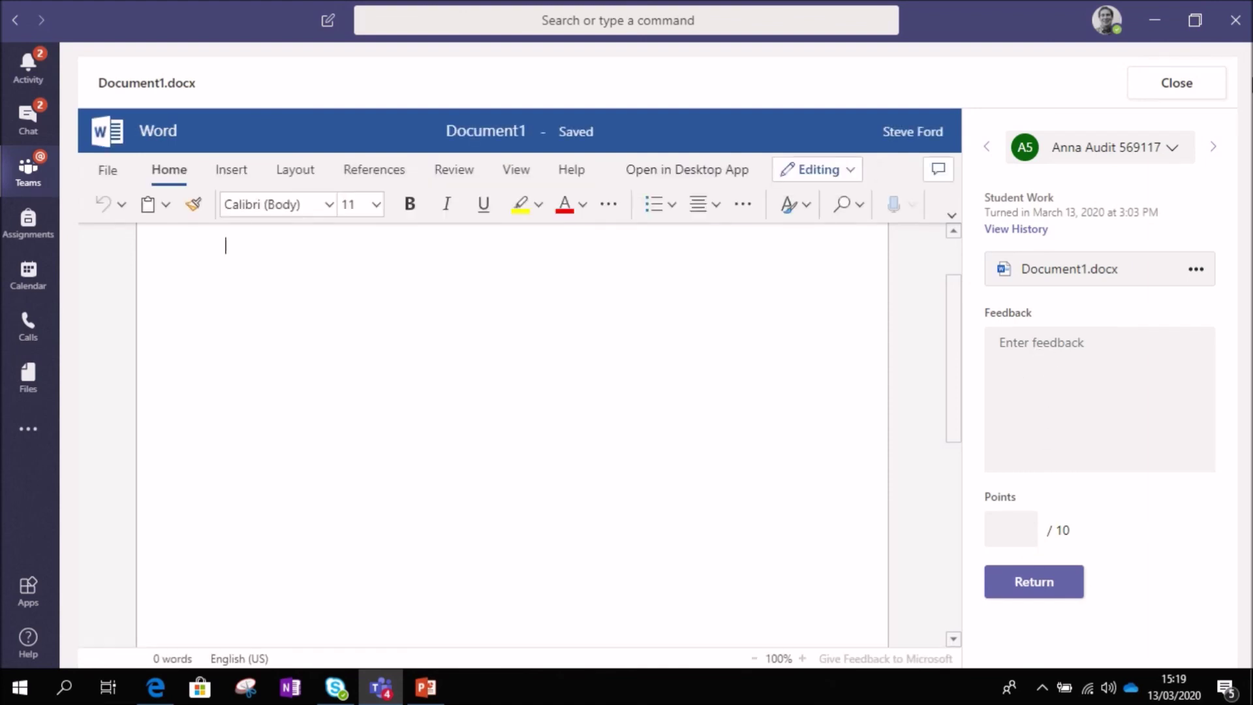
click(1177, 83)
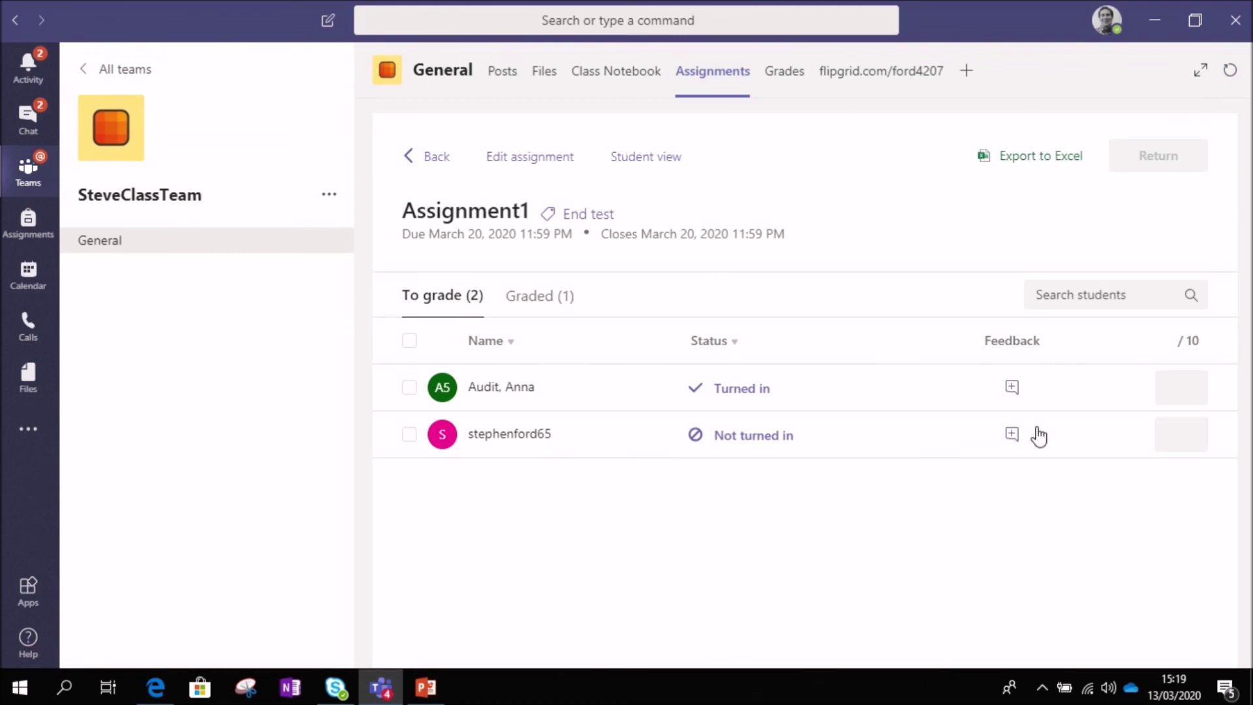
Step: Give the turned-in submission the feedback "Great work" and 9 points, return it to the student, and check the graded list
click(1013, 388)
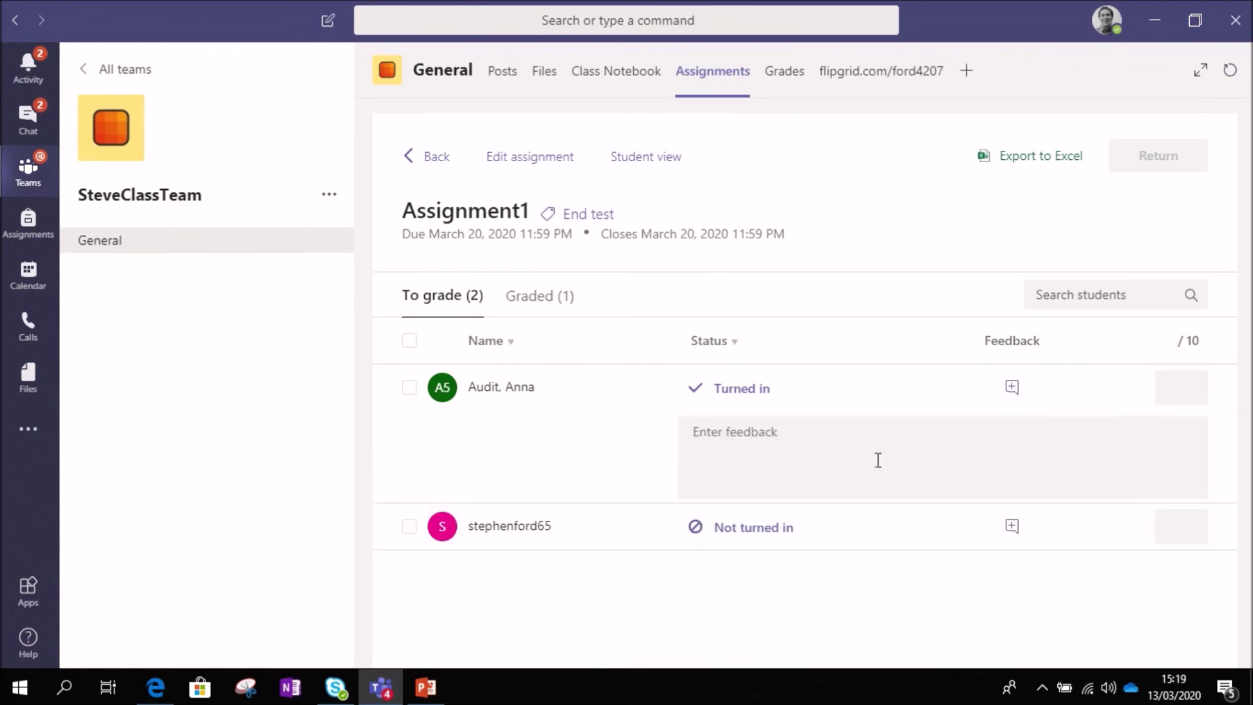
click(778, 458)
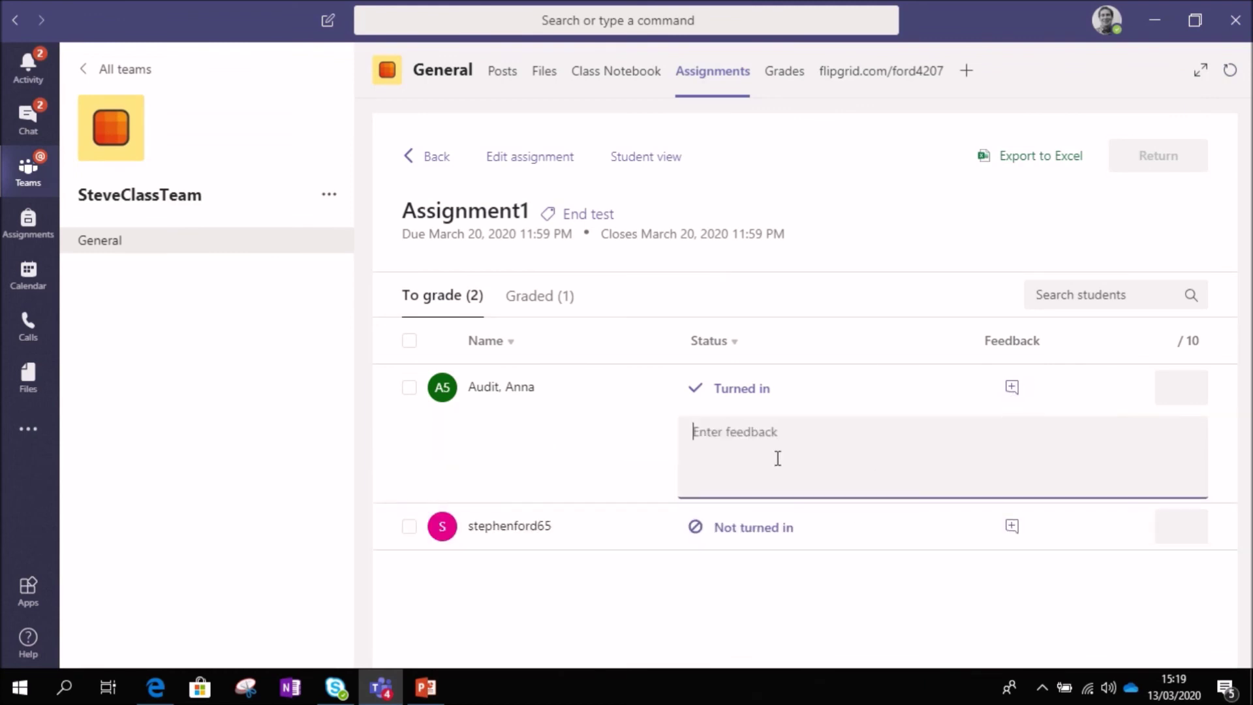
text(Great work)
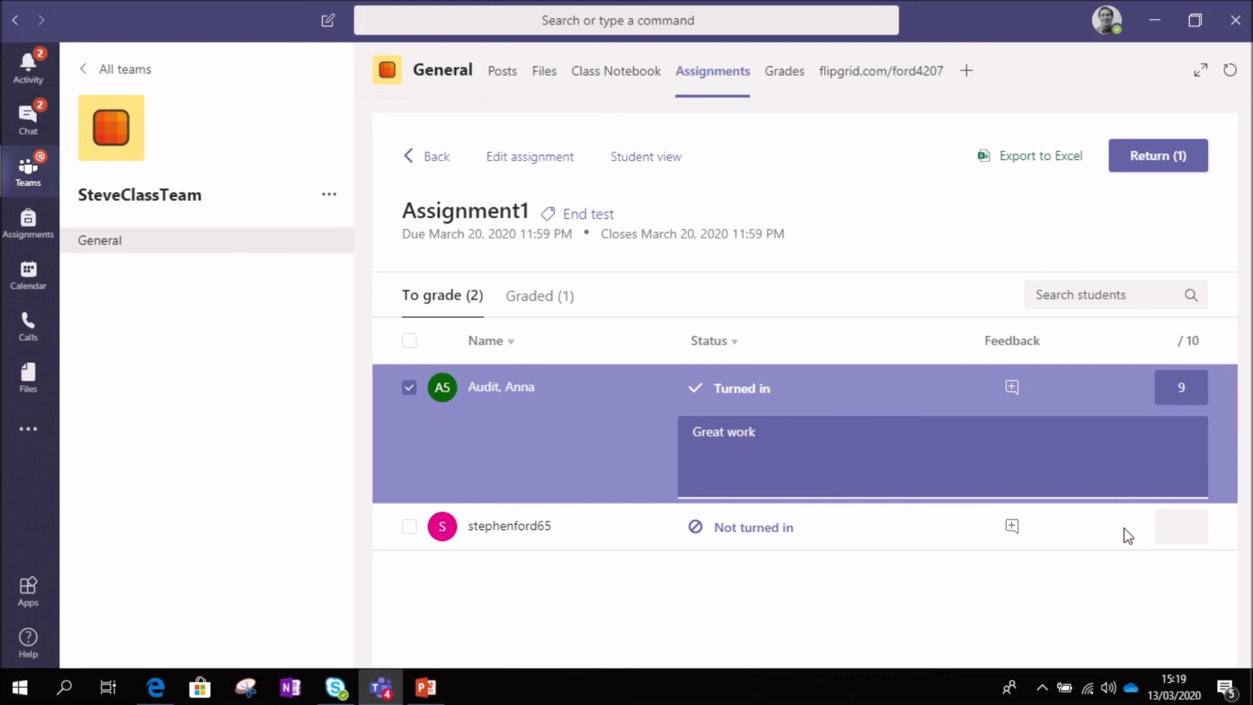
click(1169, 167)
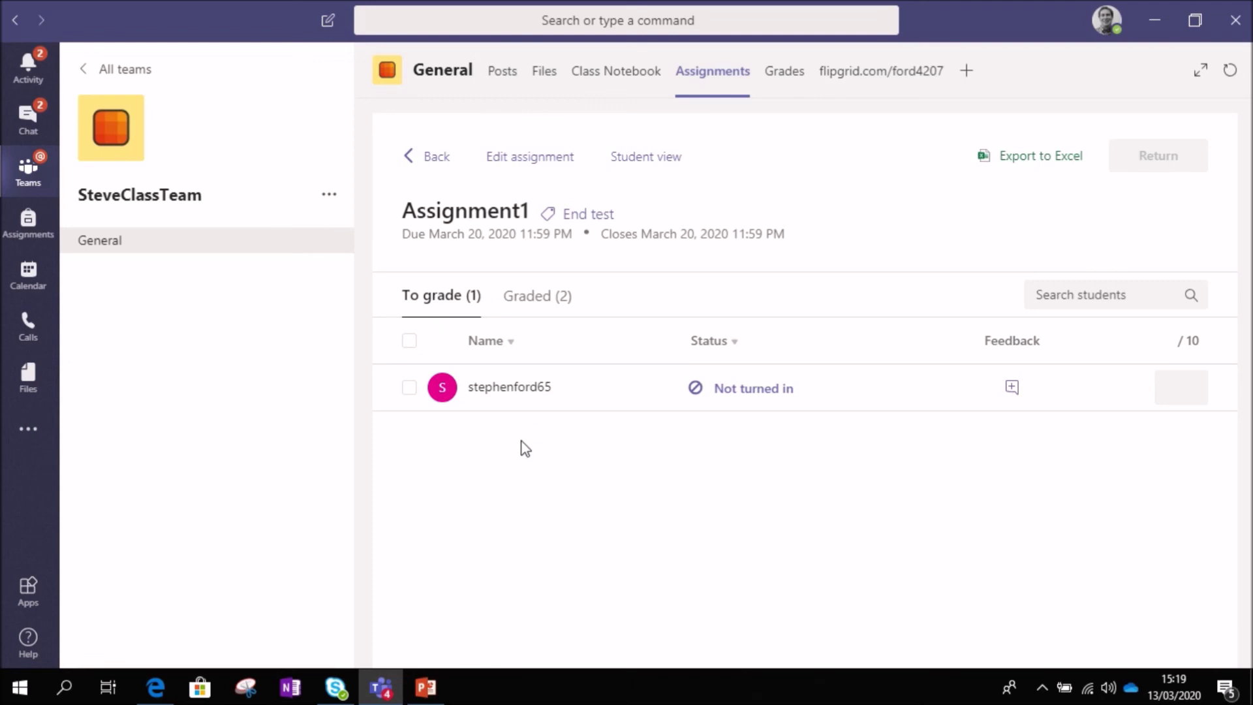
click(531, 304)
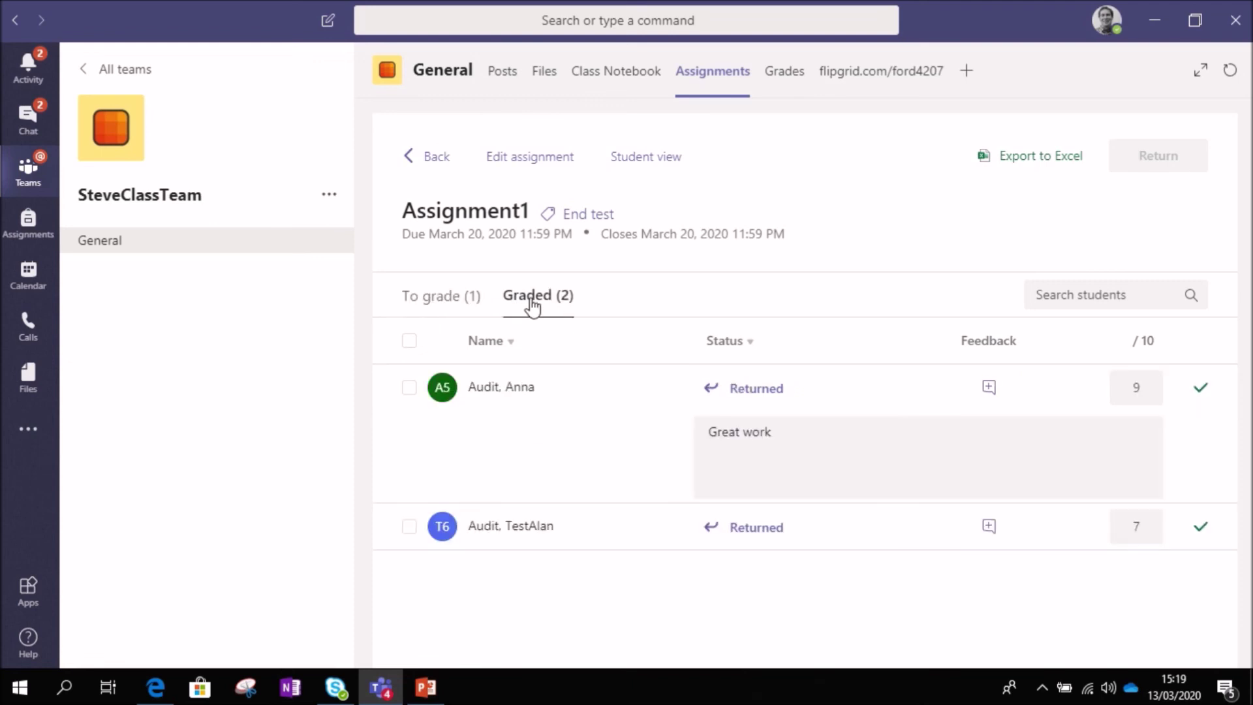